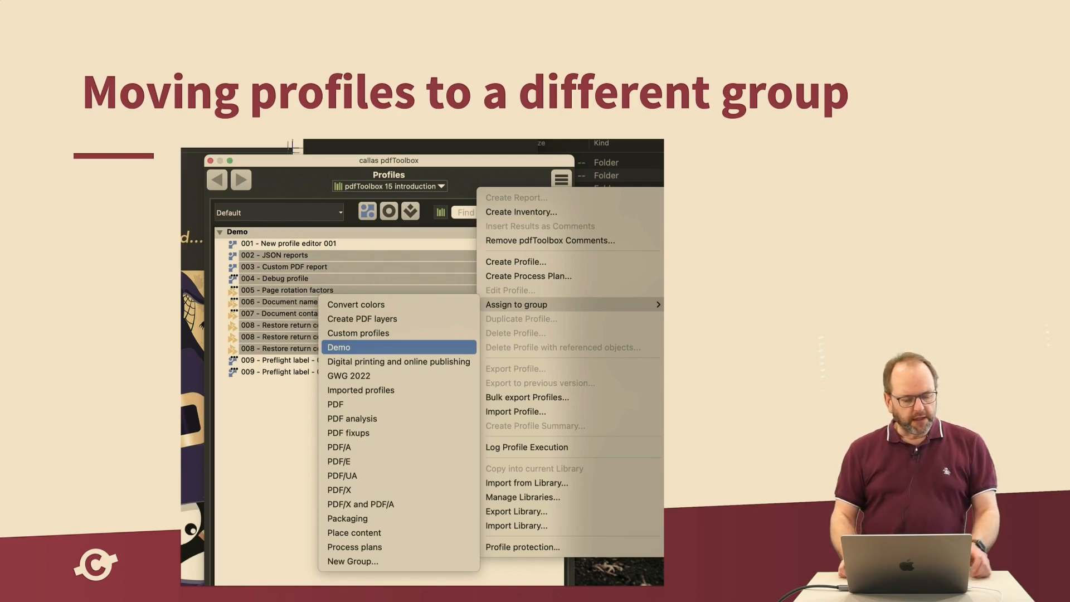
End the slide show and switch to callas pdfToolbox with its Profiles window
{"action": "key", "text": "Escape"}
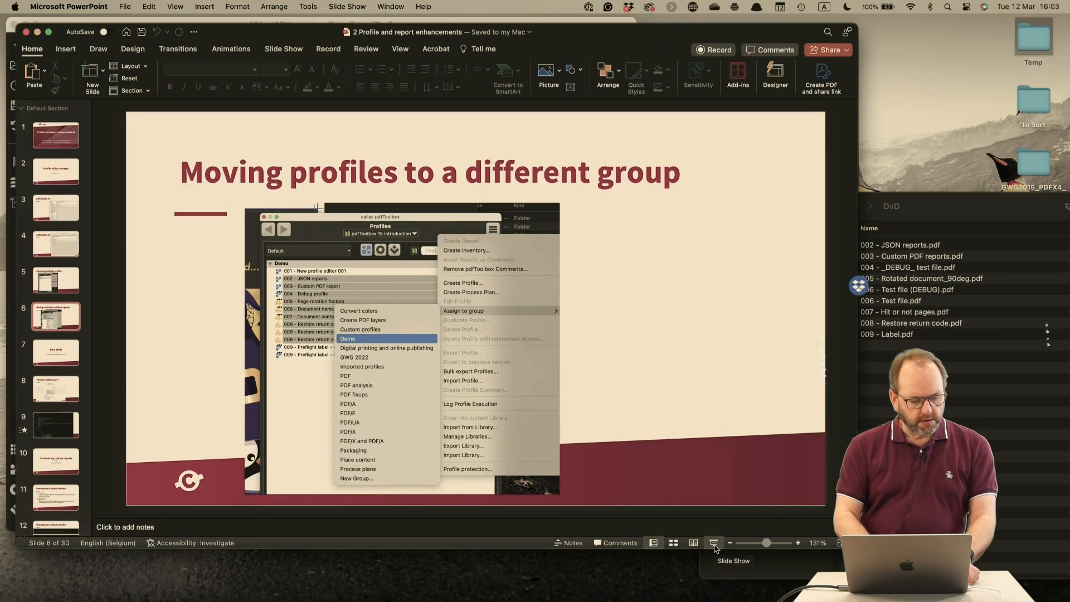
{"action": "key", "text": "super+Tab"}
{"action": "key", "text": "super+Tab"}
{"action": "key", "text": "super+shift+Tab"}
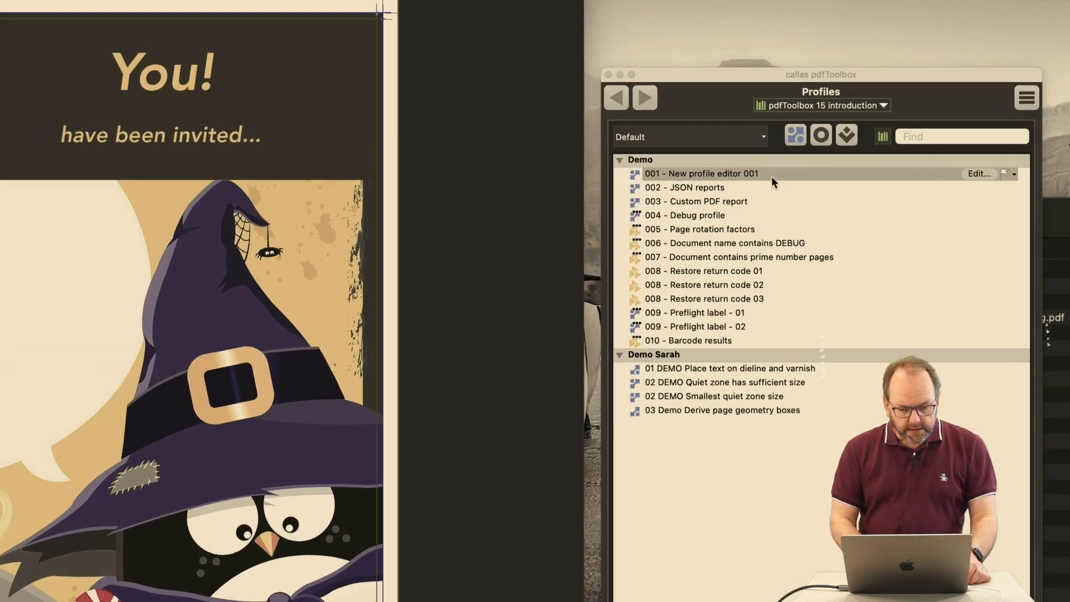
Open the profile "001 - New profile editor 001" for editing, review its standards conversion, compliance, custom fixups and custom checks settings, and cancel the editor
{"action": "left_click", "coordinate": [772, 176]}
{"action": "left_click", "coordinate": [975, 174]}
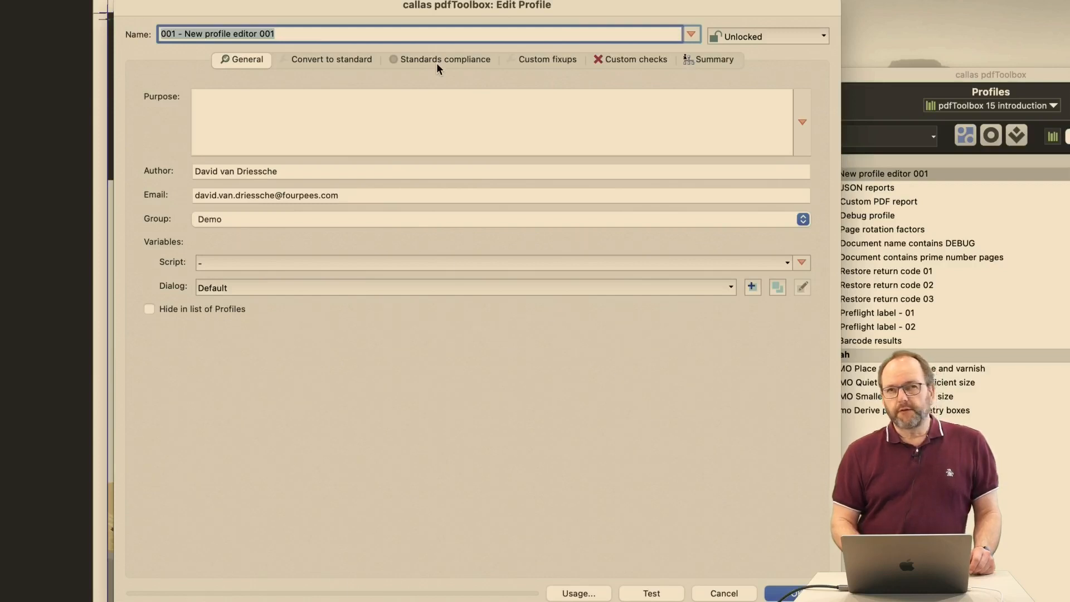
{"action": "left_click", "coordinate": [363, 57]}
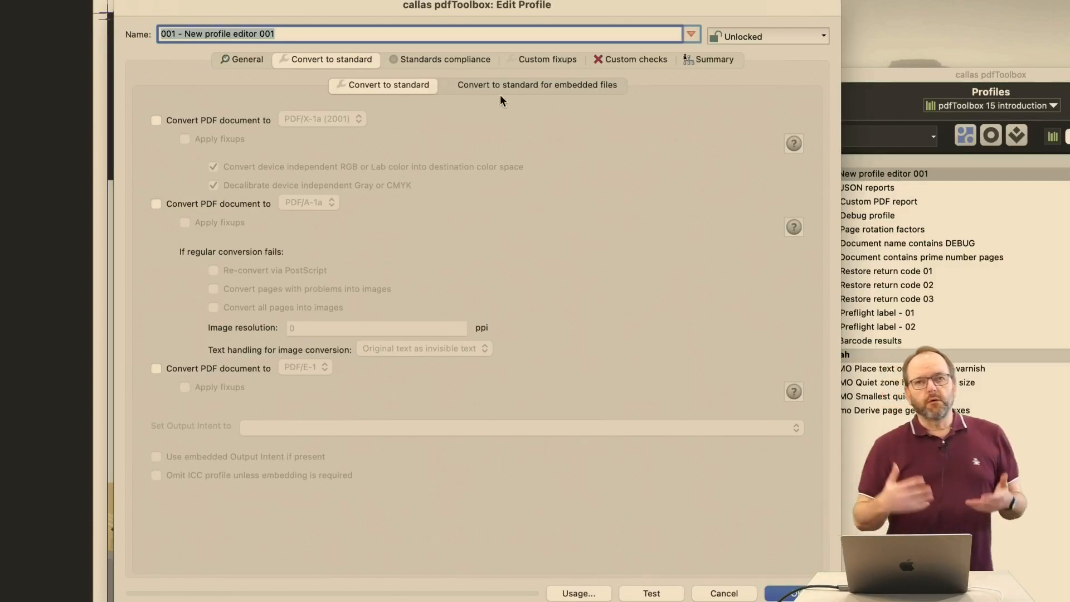
{"action": "left_click", "coordinate": [459, 56]}
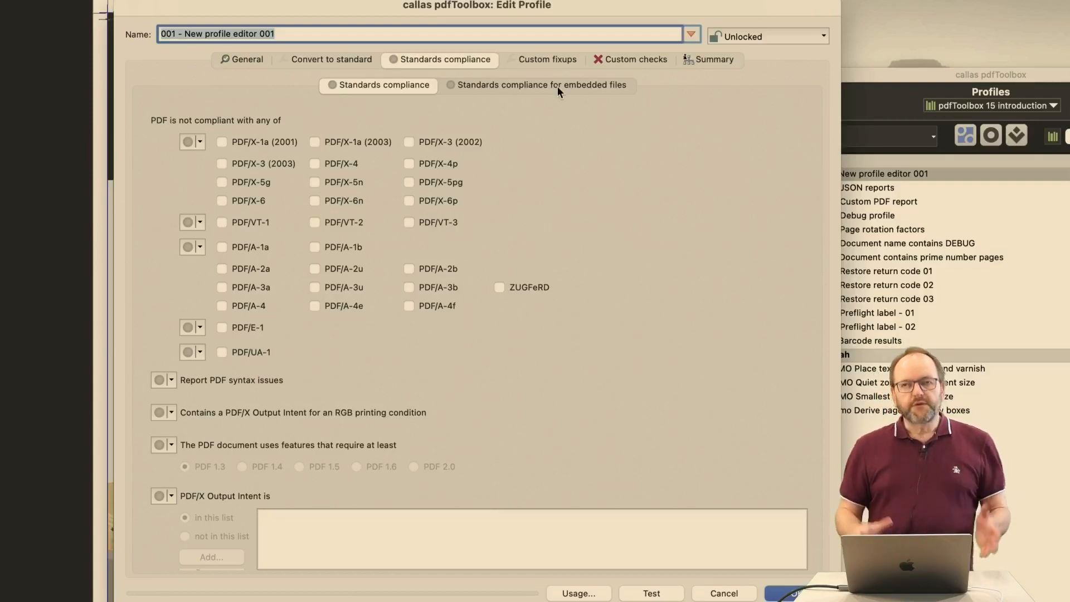
{"action": "left_click", "coordinate": [556, 53]}
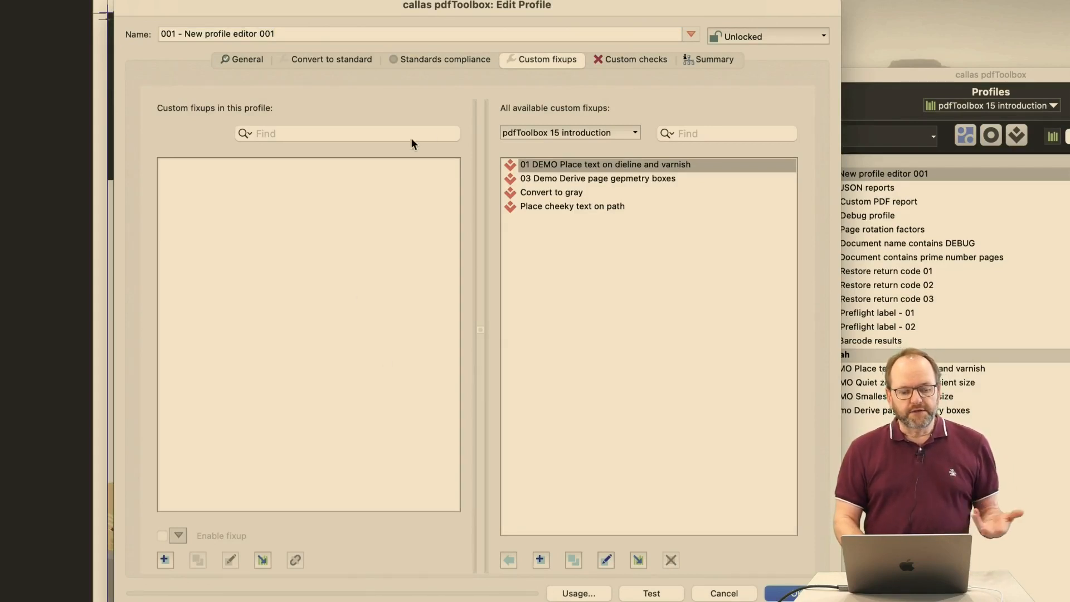
{"action": "left_click", "coordinate": [614, 63]}
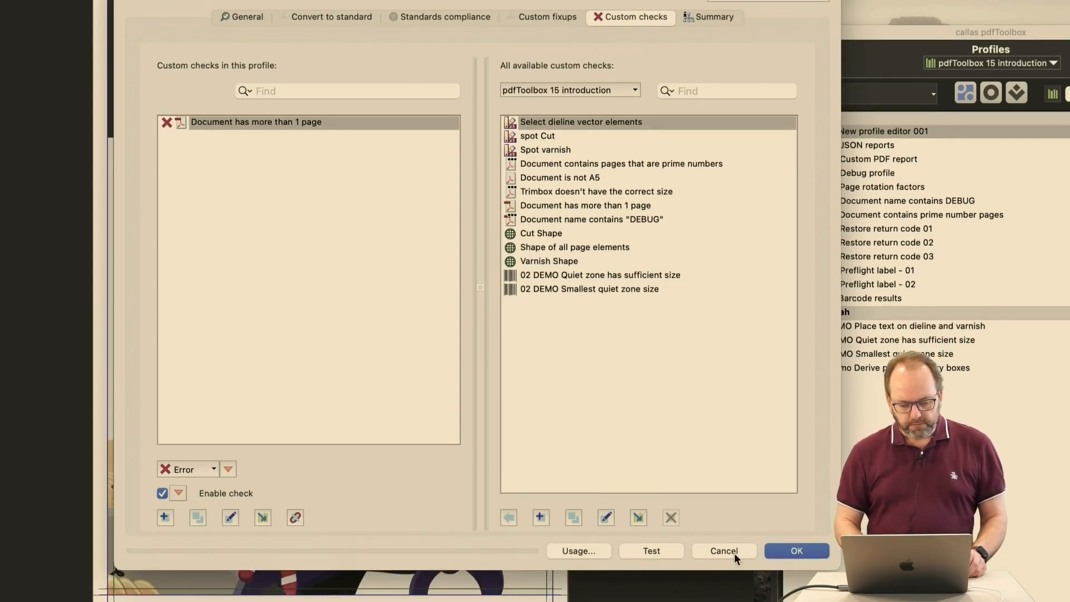
{"action": "left_click", "coordinate": [734, 552]}
{"action": "left_click", "coordinate": [582, 301]}
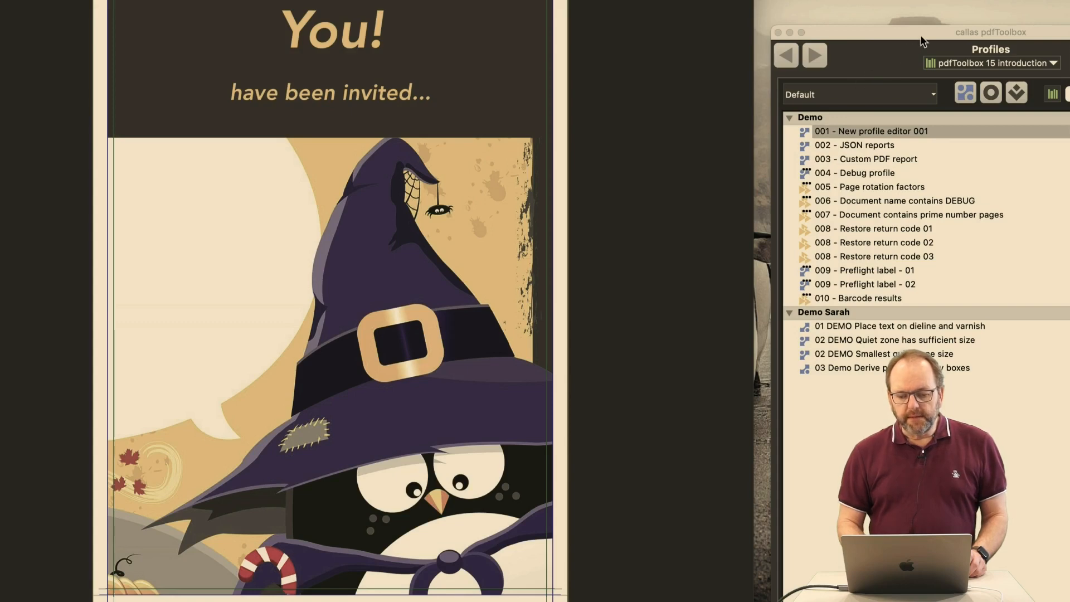
Reposition the Profiles window, examine the profile list and options of Bulk export Profiles, and close it without exporting
{"action": "left_click_drag", "start_coordinate": [921, 36], "coordinate": [538, 36]}
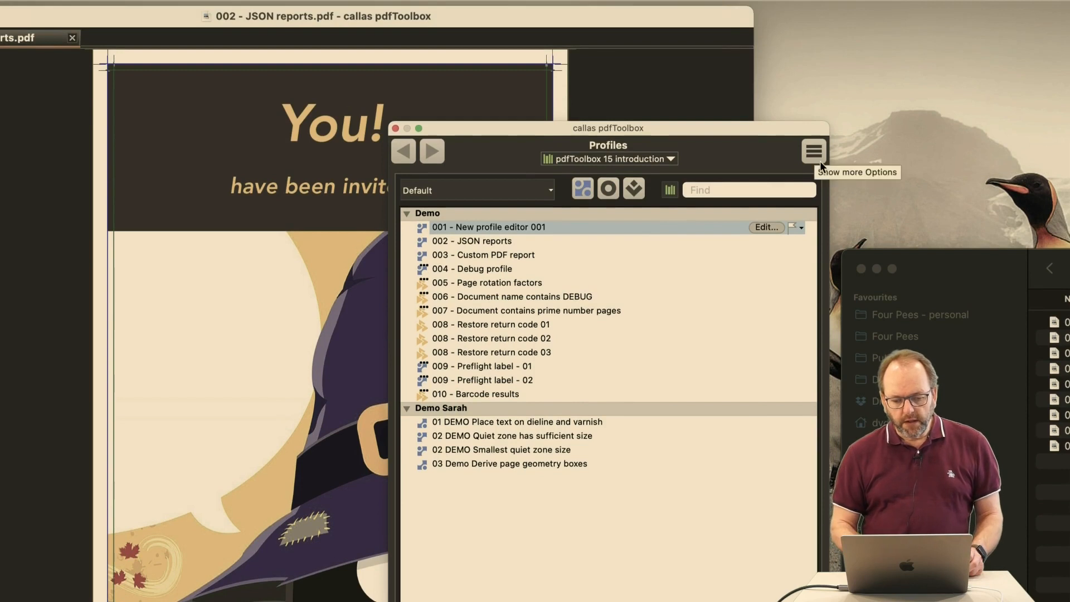
{"action": "left_click", "coordinate": [819, 64]}
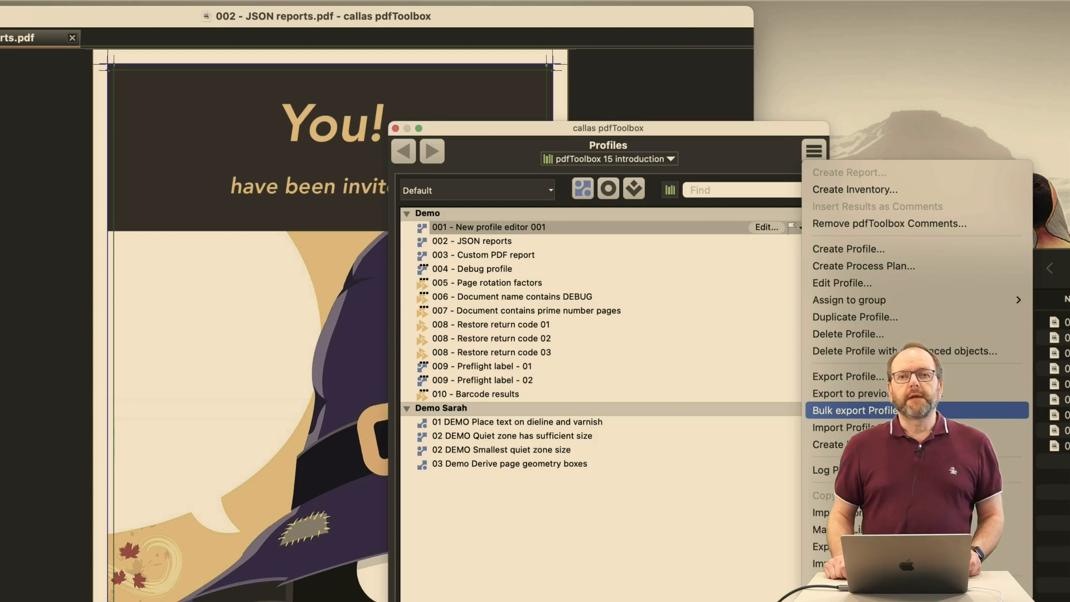
{"action": "left_click", "coordinate": [922, 413]}
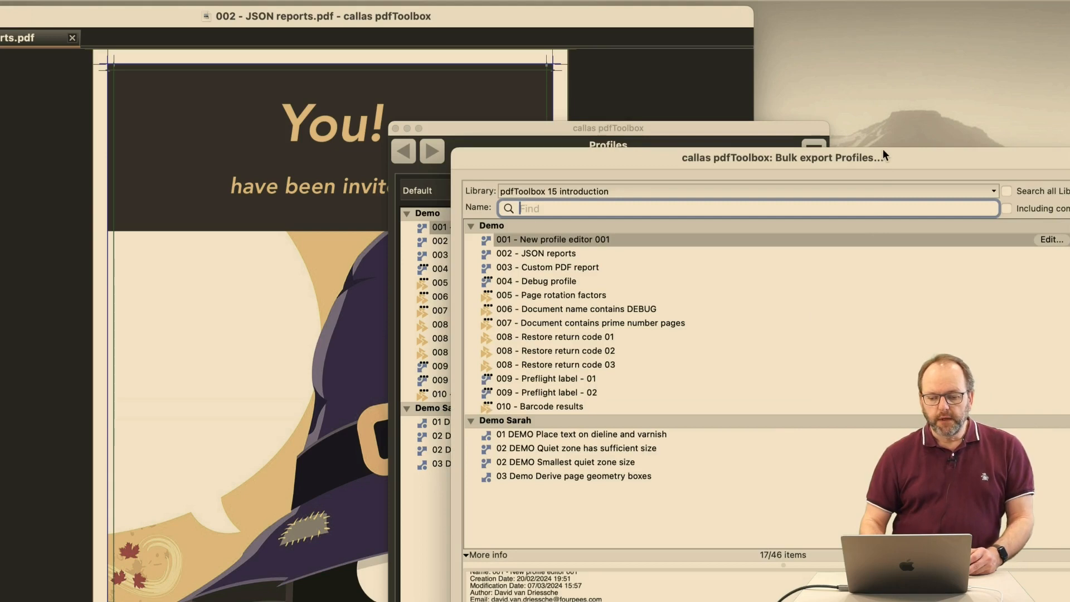
{"action": "left_click_drag", "start_coordinate": [883, 149], "coordinate": [586, 2]}
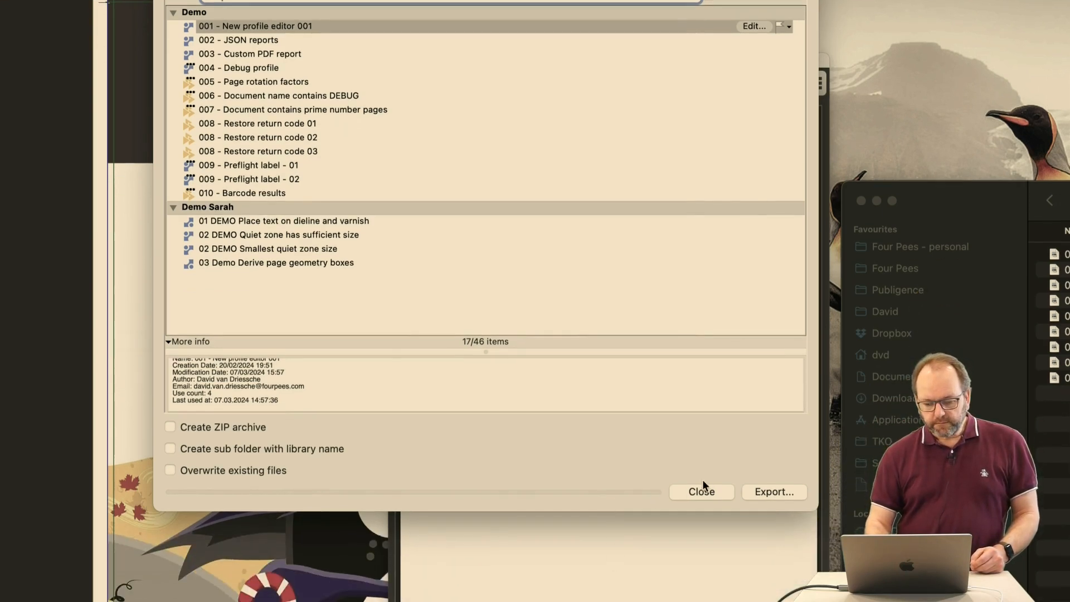
{"action": "left_click", "coordinate": [712, 488]}
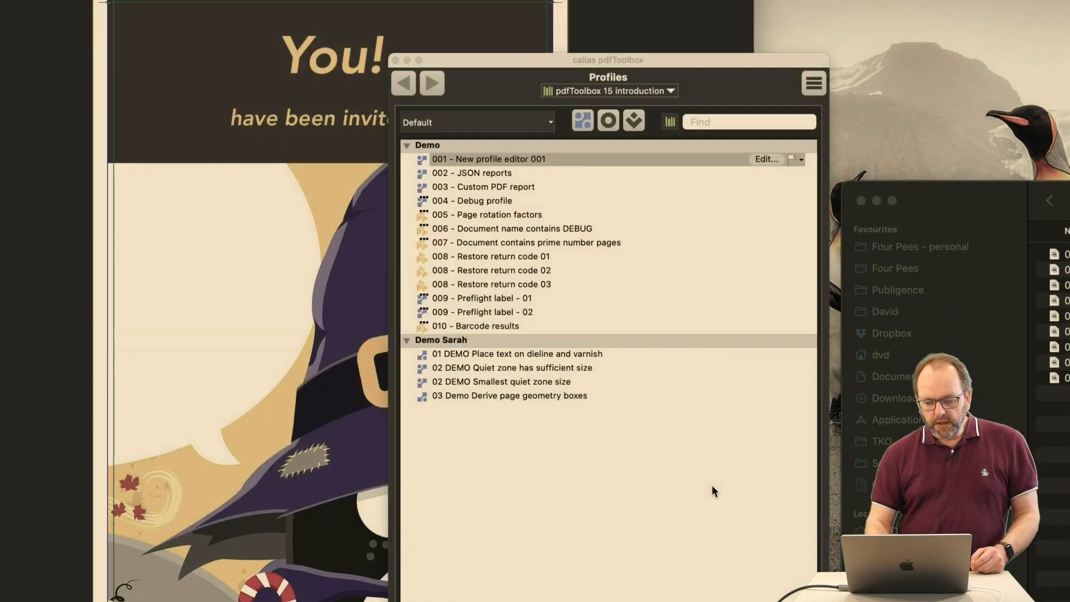
Select profiles 005 through 008 - Restore return code 03, examine the groups available for assignment, and dismiss the choices without assigning any
{"action": "left_click", "coordinate": [815, 83]}
{"action": "left_click", "coordinate": [817, 84]}
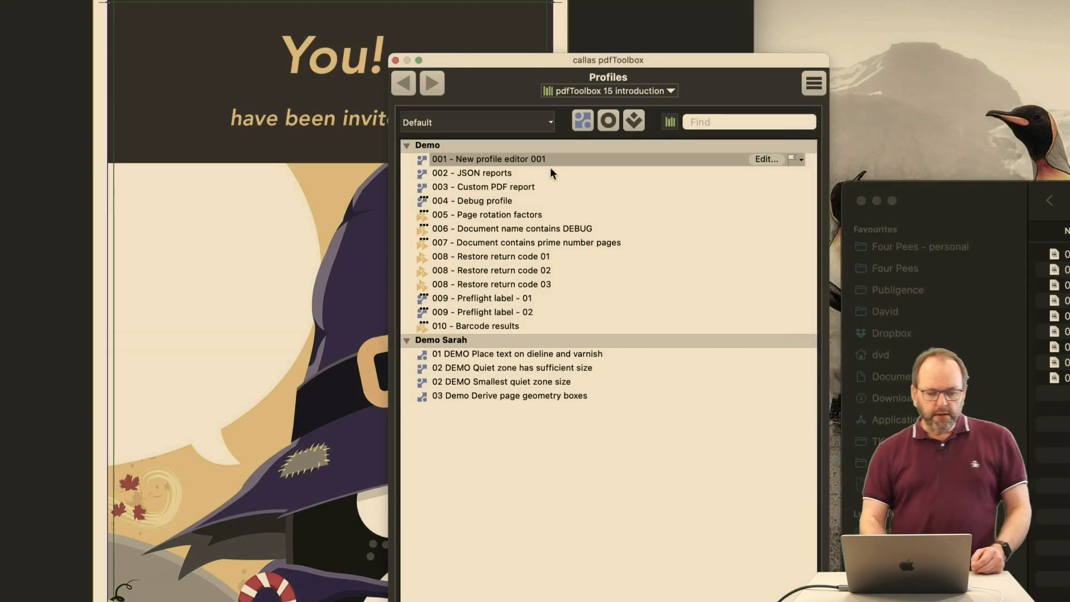
{"action": "left_click", "coordinate": [520, 213]}
{"action": "left_click", "coordinate": [514, 283], "text": "shift"}
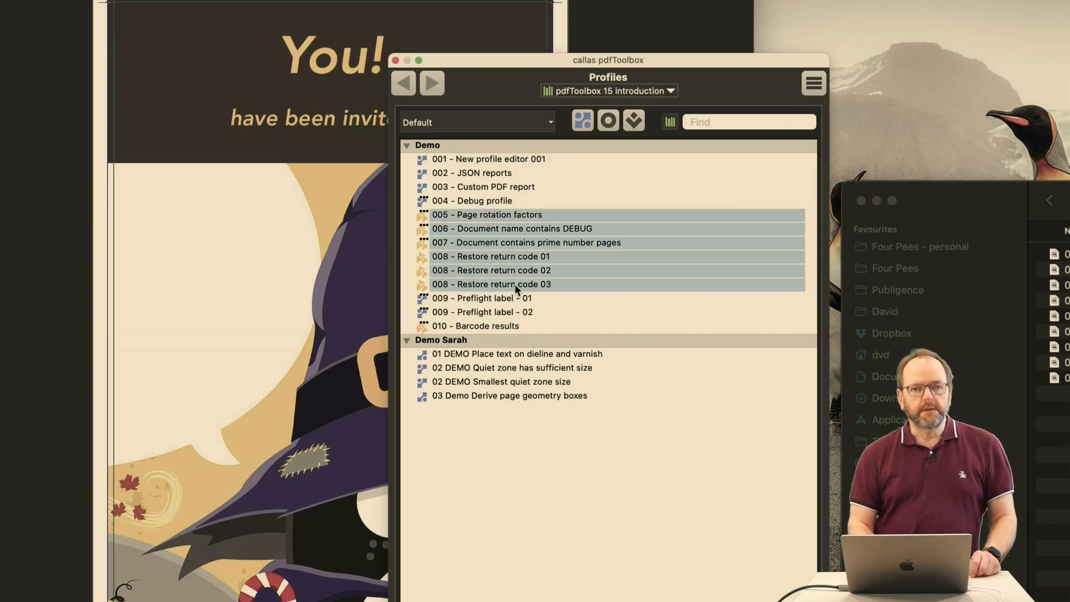
{"action": "left_click", "coordinate": [813, 83]}
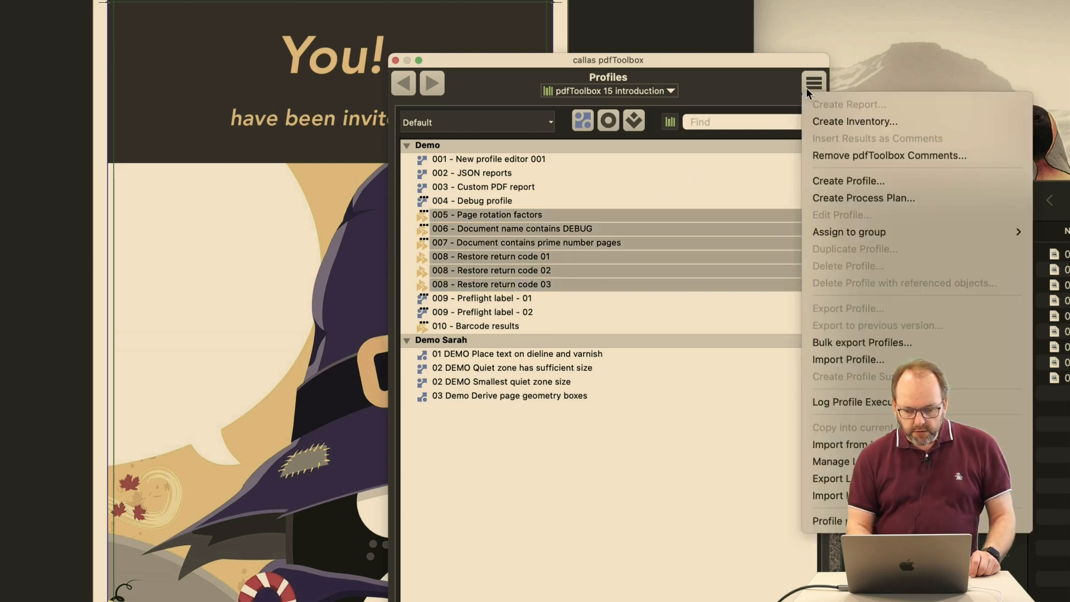
{"action": "mouse_move", "coordinate": [830, 233]}
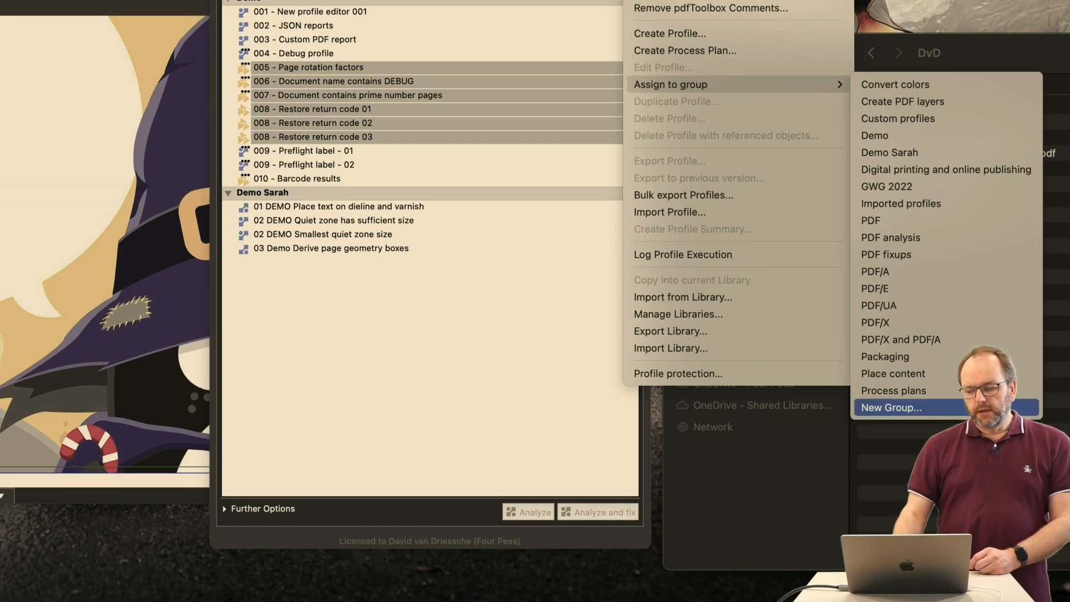
{"action": "left_click", "coordinate": [547, 342]}
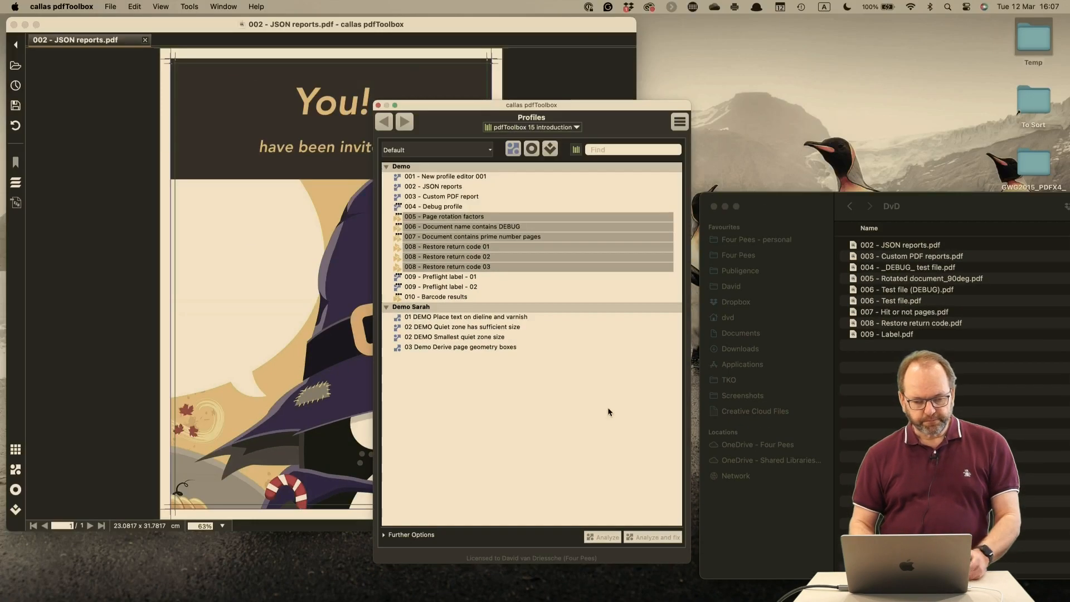
{"action": "left_click", "coordinate": [455, 179]}
{"action": "left_click_drag", "start_coordinate": [456, 109], "coordinate": [734, 35]}
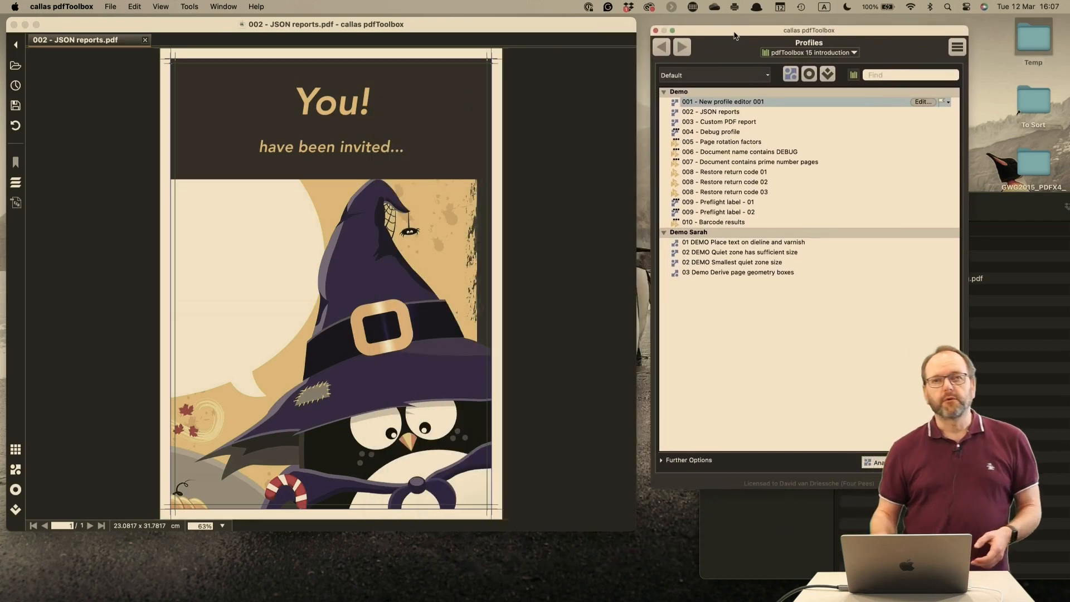
Switch to PowerPoint, resume the slide show from the "Moving profiles to a different group" slide and advance to the "New JSON" slide
{"action": "key", "text": "super+Tab"}
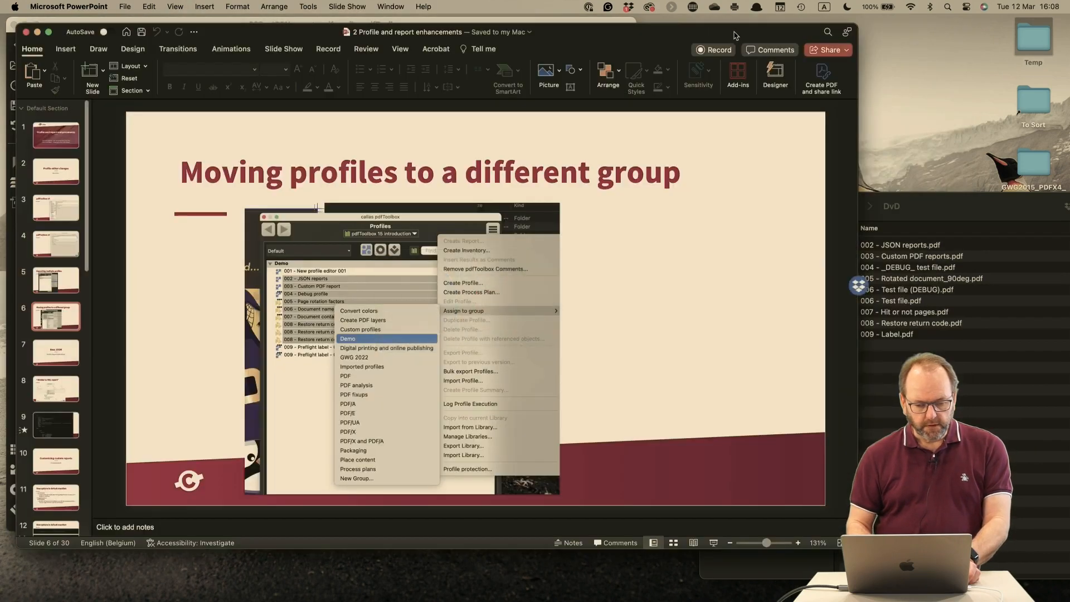
{"action": "left_click", "coordinate": [714, 542]}
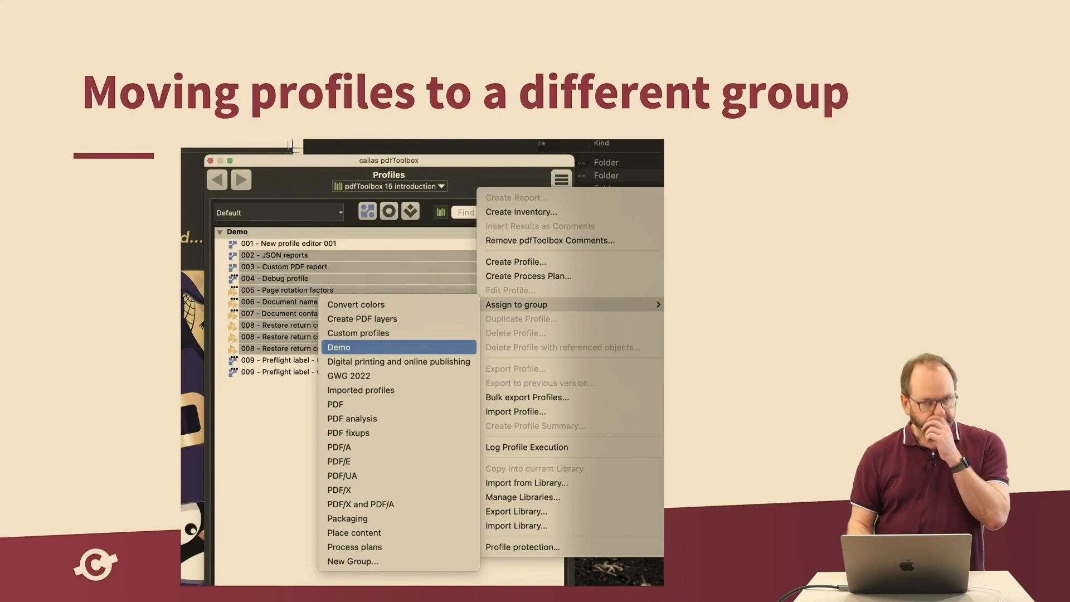
{"action": "key", "text": "Right"}
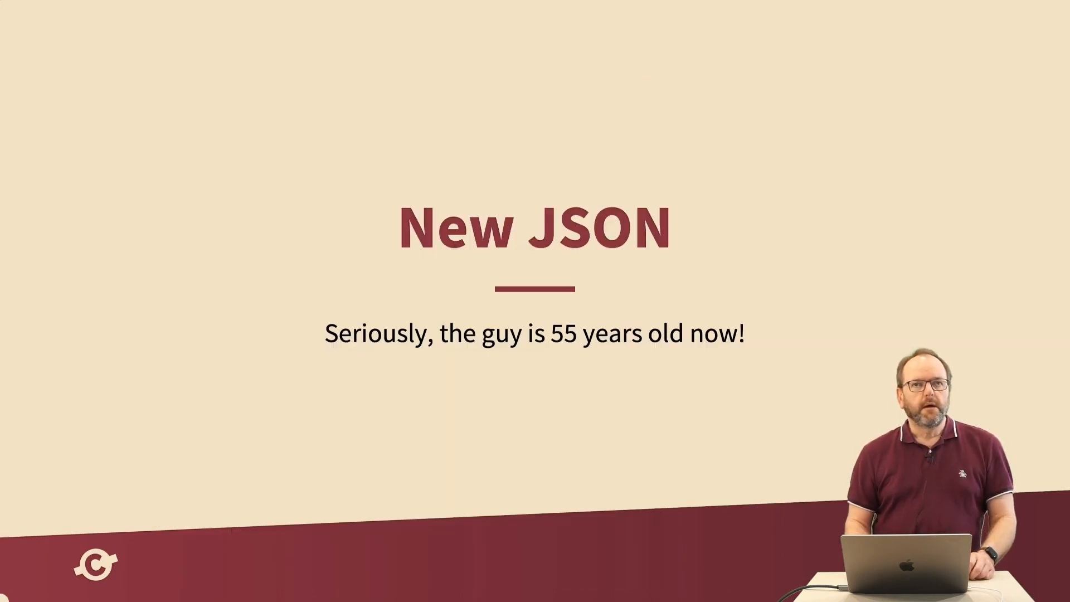
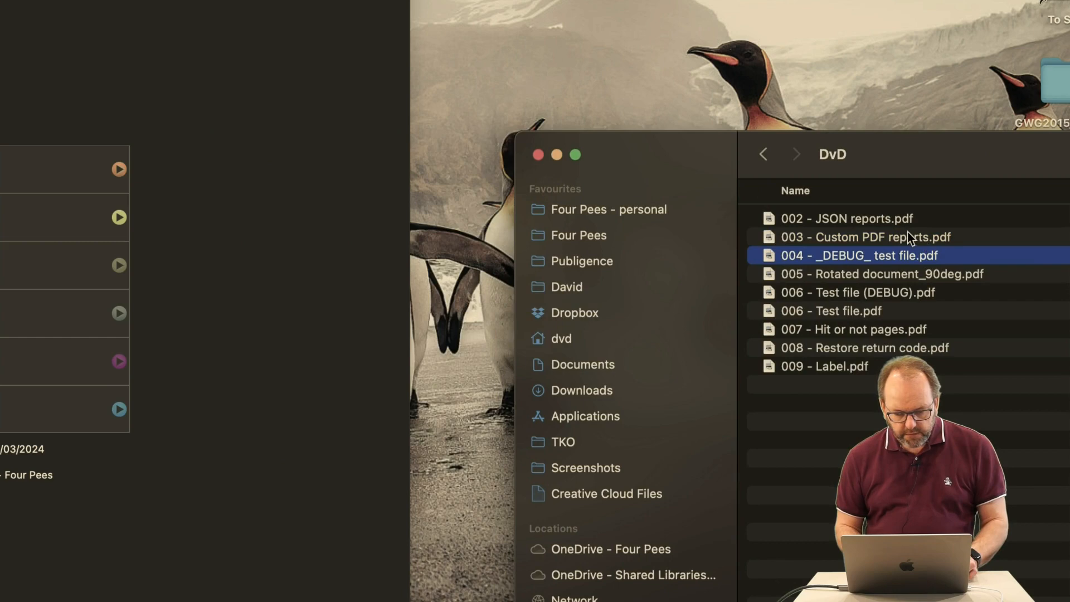
Open 003 - Custom PDF reports.pdf and 004 - _DEBUG_ test file.pdf in callas pdfToolbox and bring the 003 document to the front
{"action": "left_click", "coordinate": [910, 239], "text": "super"}
{"action": "left_click_drag", "start_coordinate": [837, 245], "coordinate": [314, 191]}
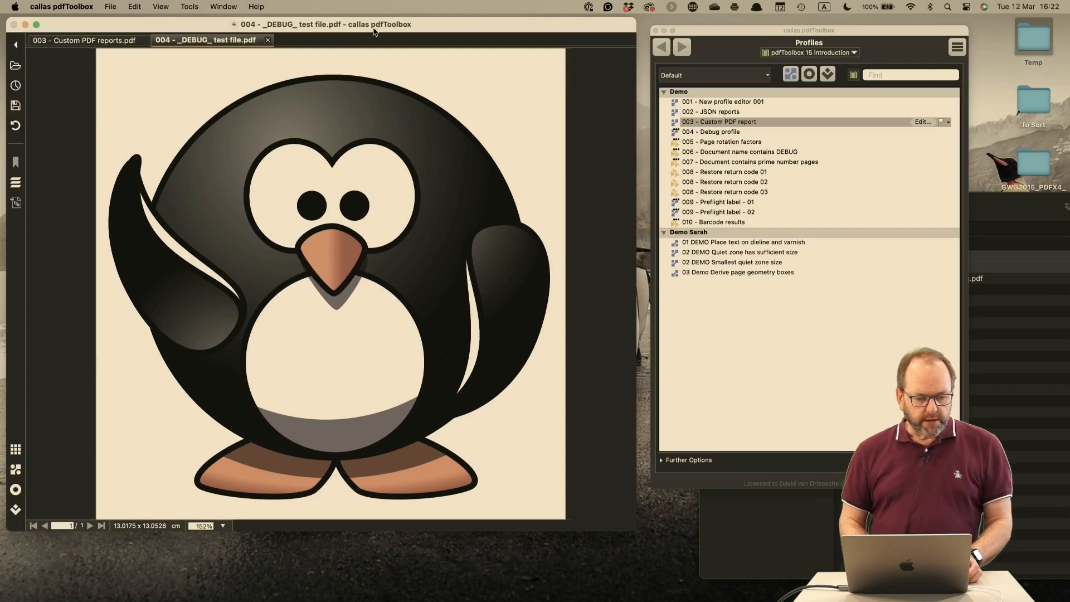
{"action": "left_click", "coordinate": [105, 41]}
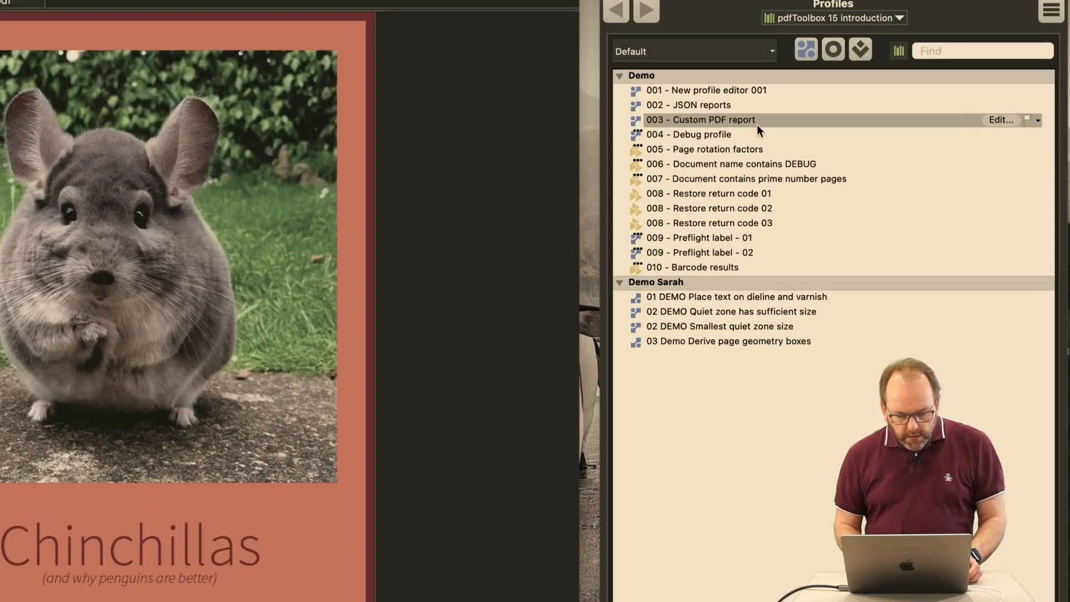
Run the profile "004 - Debug profile" on 003 - Custom PDF reports.pdf and start creating a report
{"action": "left_click", "coordinate": [750, 132]}
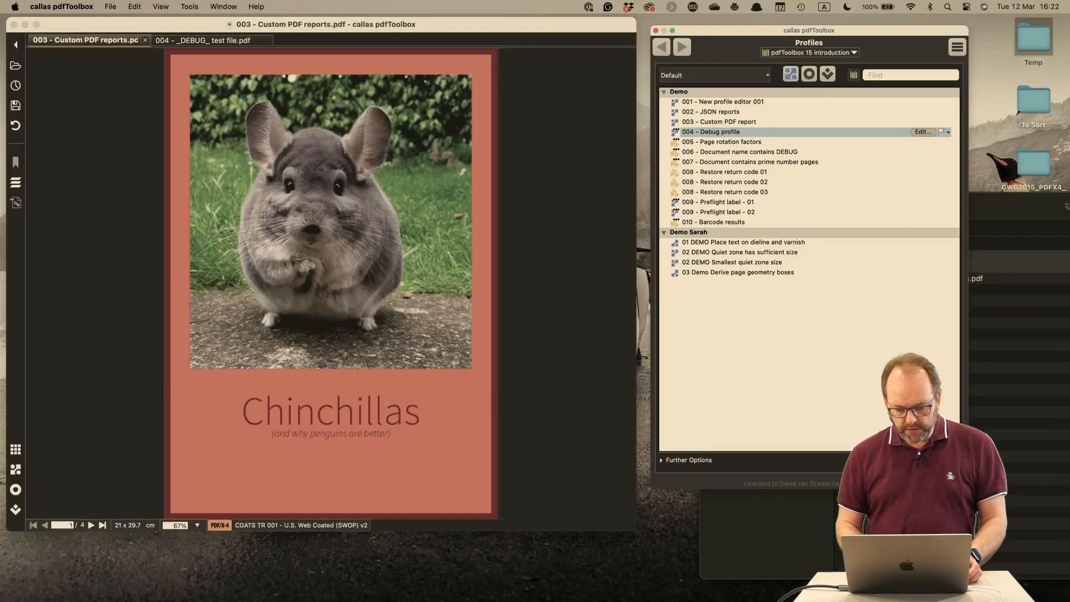
{"action": "key", "text": "Return"}
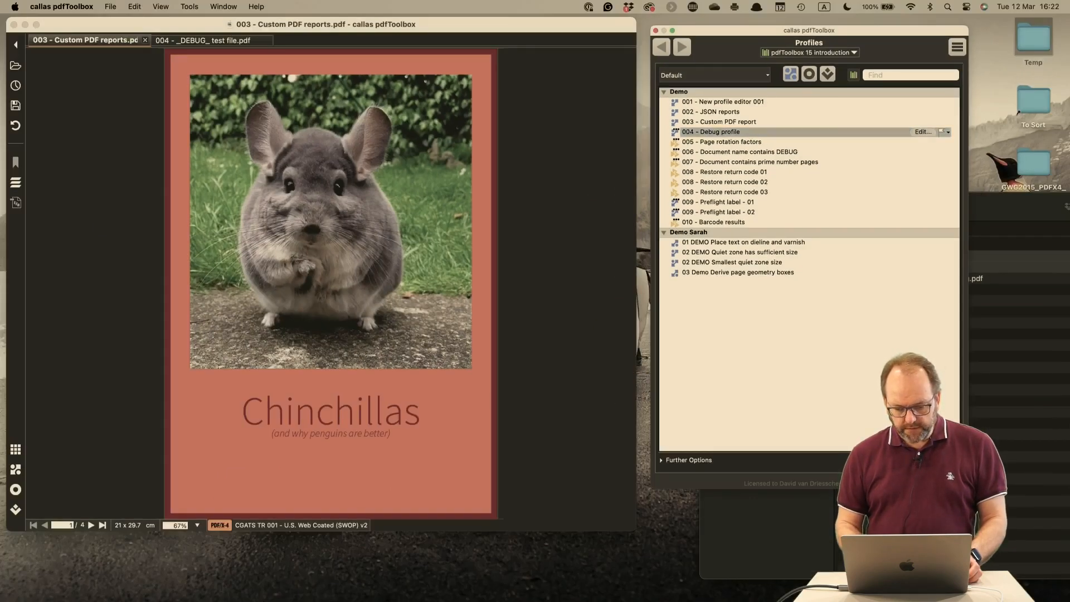
{"action": "left_click", "coordinate": [927, 466]}
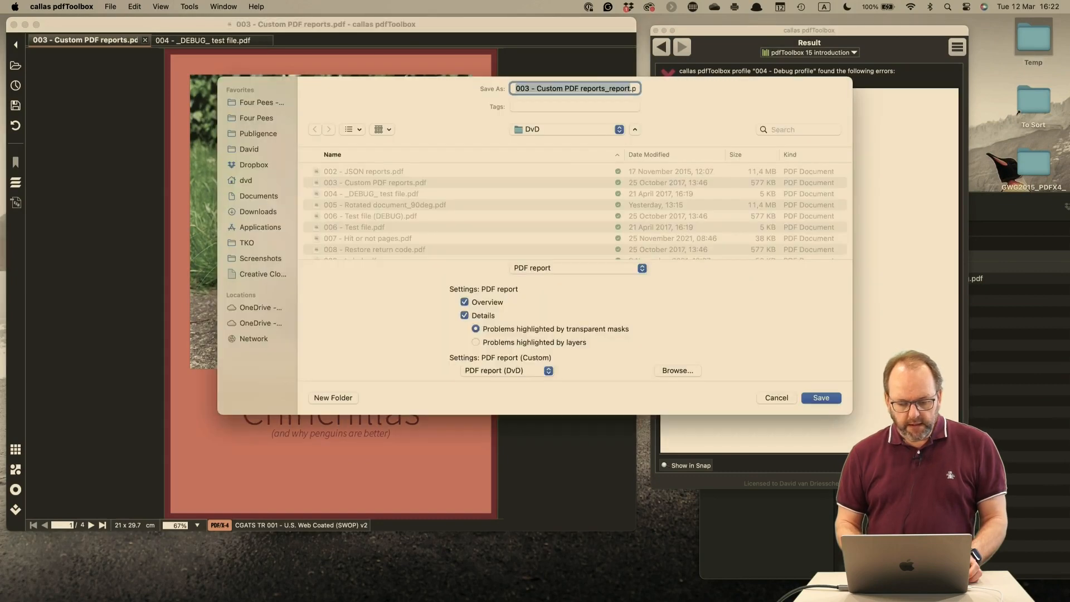
Save the report as a PDF report (Custom) in the _Result folder, replacing the existing 003 - Custom PDF reports_report.pdf
{"action": "left_click", "coordinate": [554, 131]}
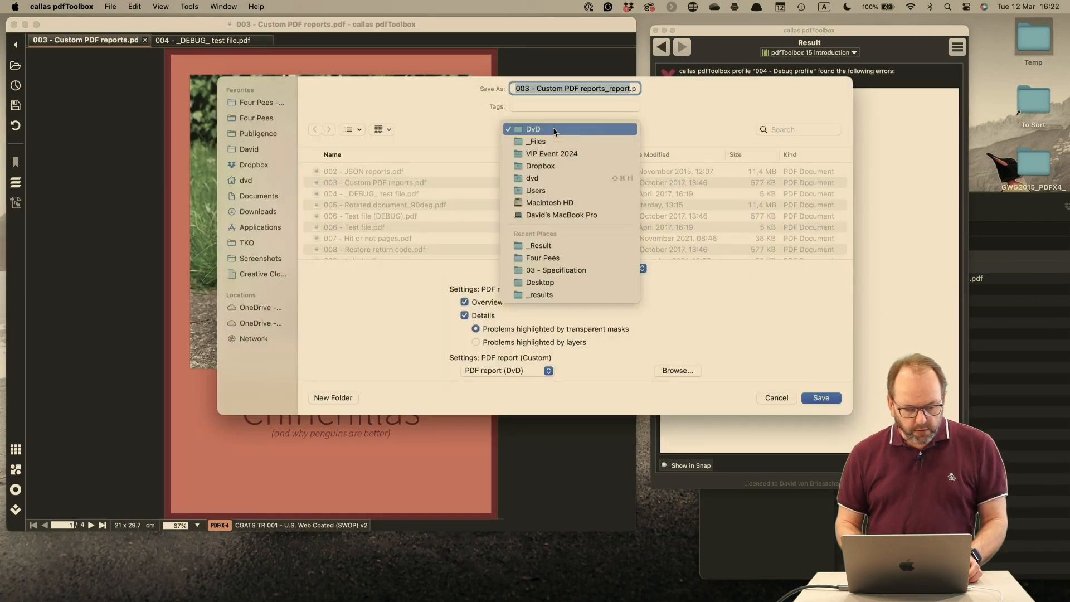
{"action": "left_click", "coordinate": [555, 246]}
{"action": "left_click", "coordinate": [564, 266]}
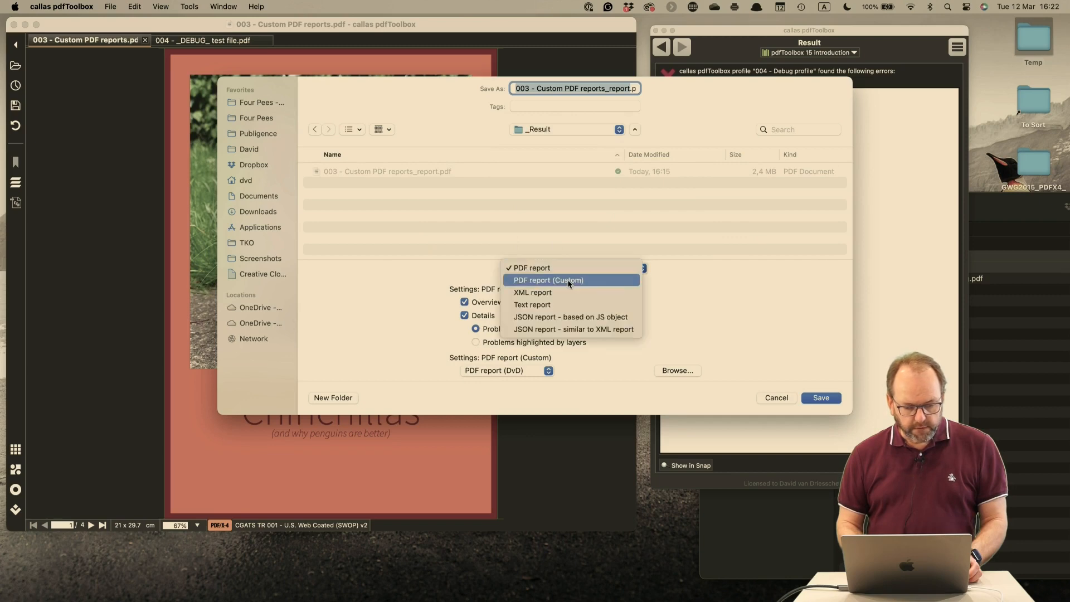
{"action": "left_click", "coordinate": [568, 280]}
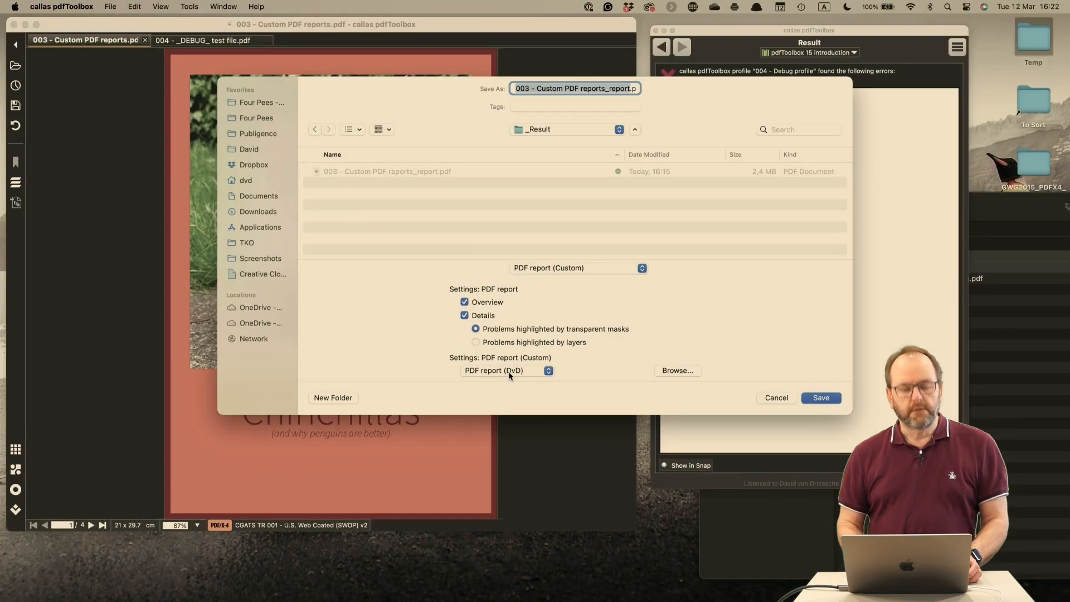
{"action": "left_click", "coordinate": [826, 399]}
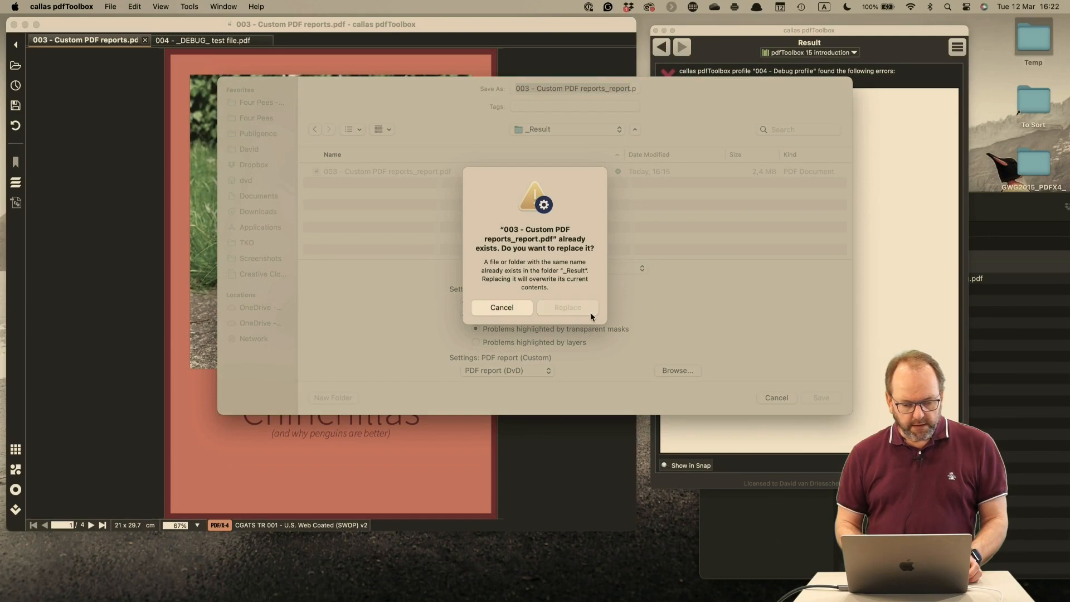
{"action": "left_click", "coordinate": [590, 312]}
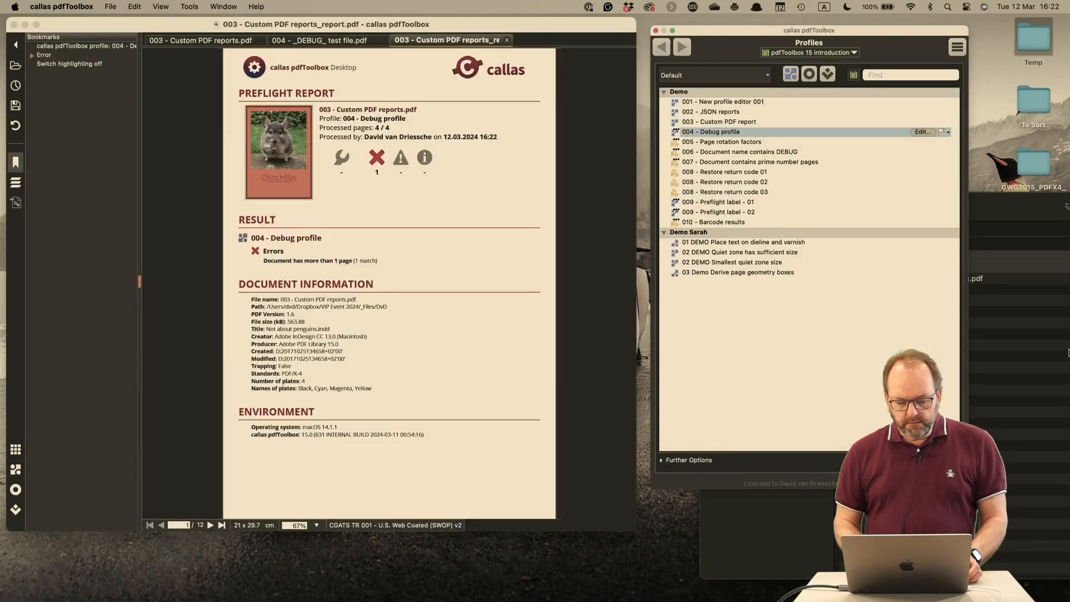
Switch to Finder, go up to the VIP Event 2024 folder and select 003 - Custom PDF reports_report.pdf inside _Result
{"action": "key", "text": "super+Tab"}
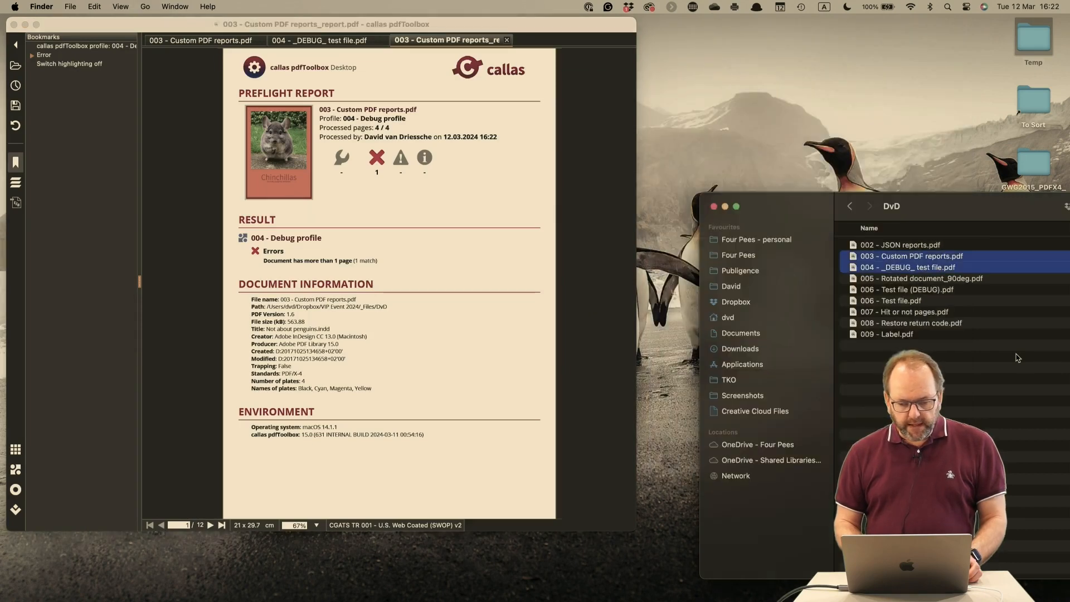
{"action": "key", "text": "super+Up"}
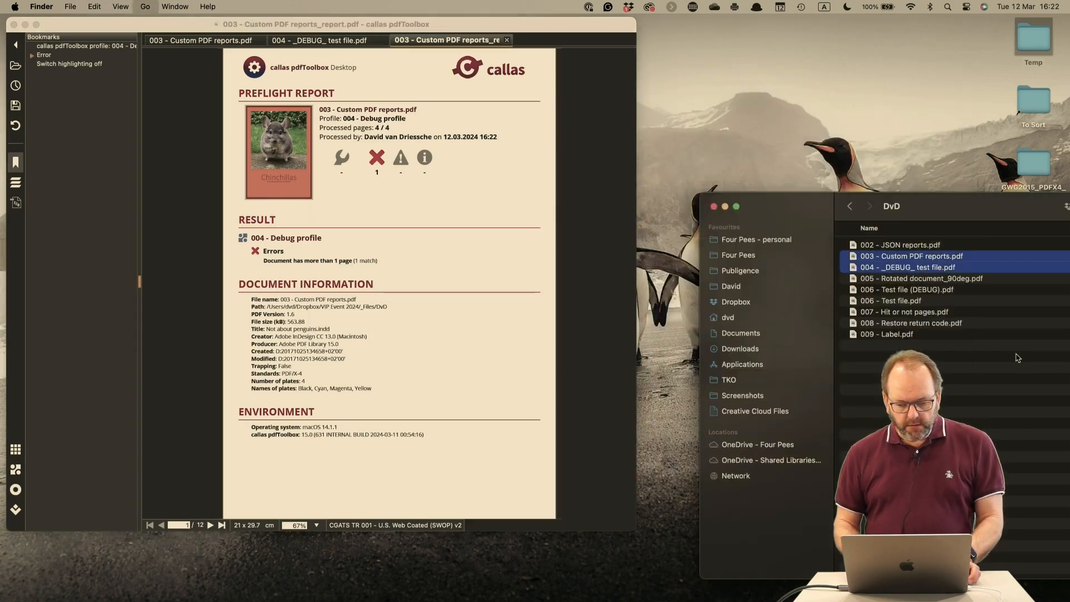
{"action": "key", "text": "super+Up"}
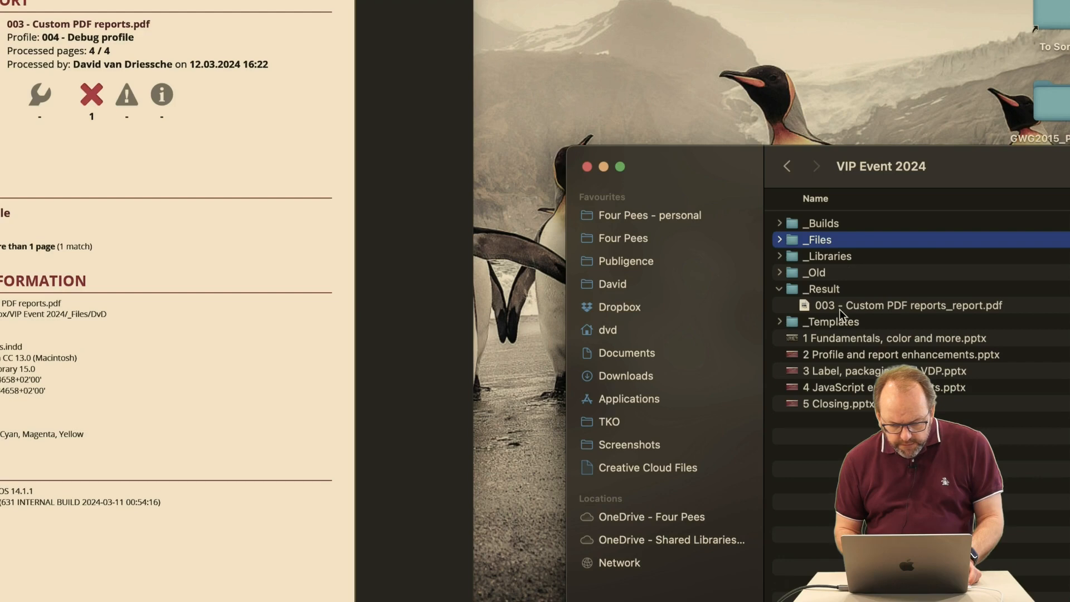
{"action": "double_click", "coordinate": [887, 306]}
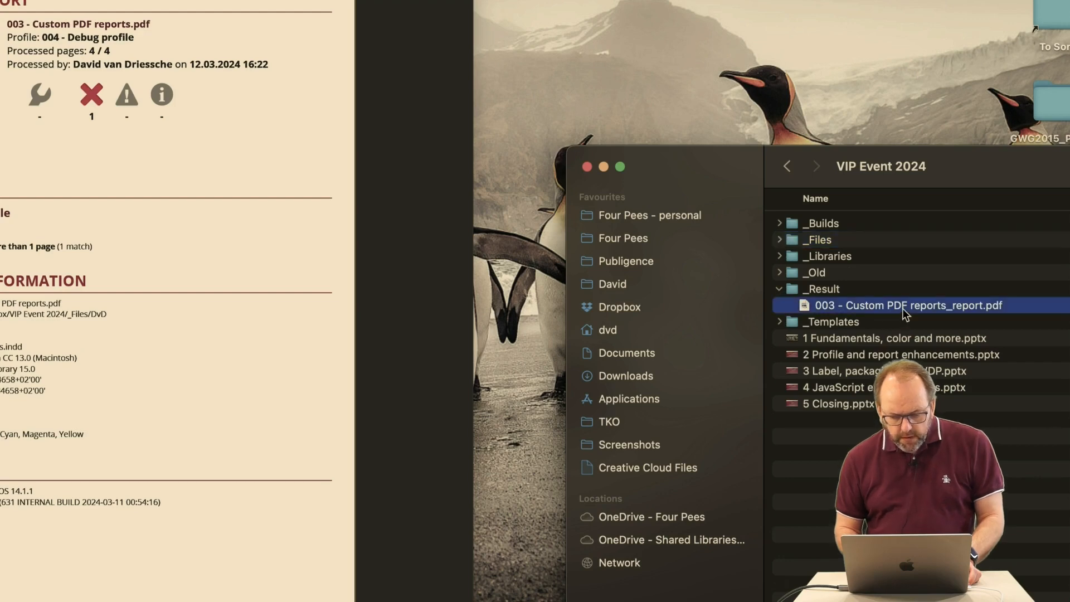
Return to pdfToolbox, close the custom report and run "004 - Debug profile" on 004 - _DEBUG_ test file.pdf
{"action": "key", "text": "super+w"}
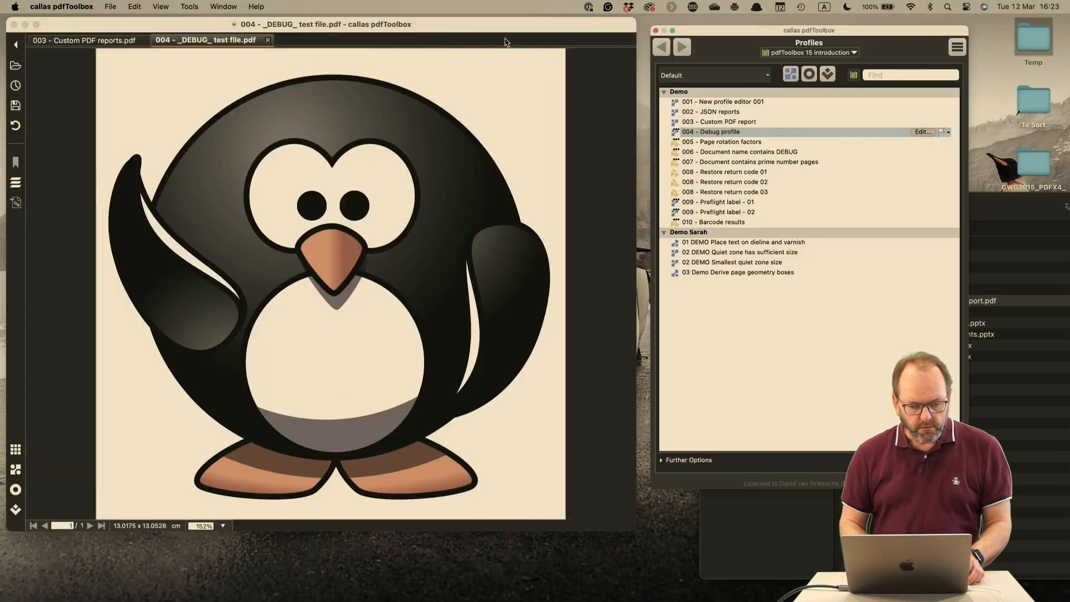
{"action": "left_click", "coordinate": [507, 39]}
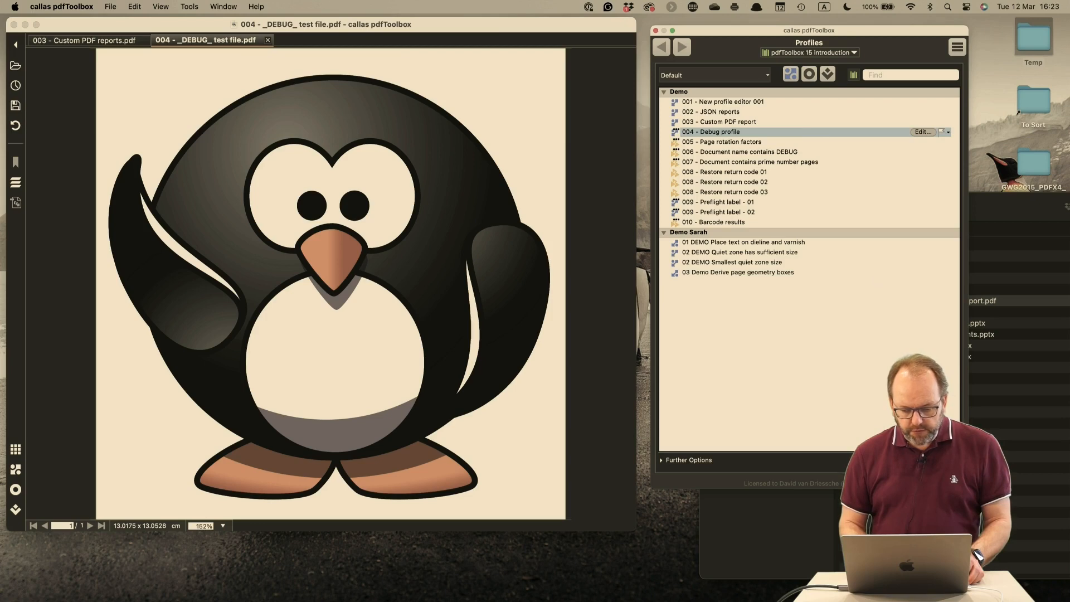
{"action": "left_click", "coordinate": [932, 461]}
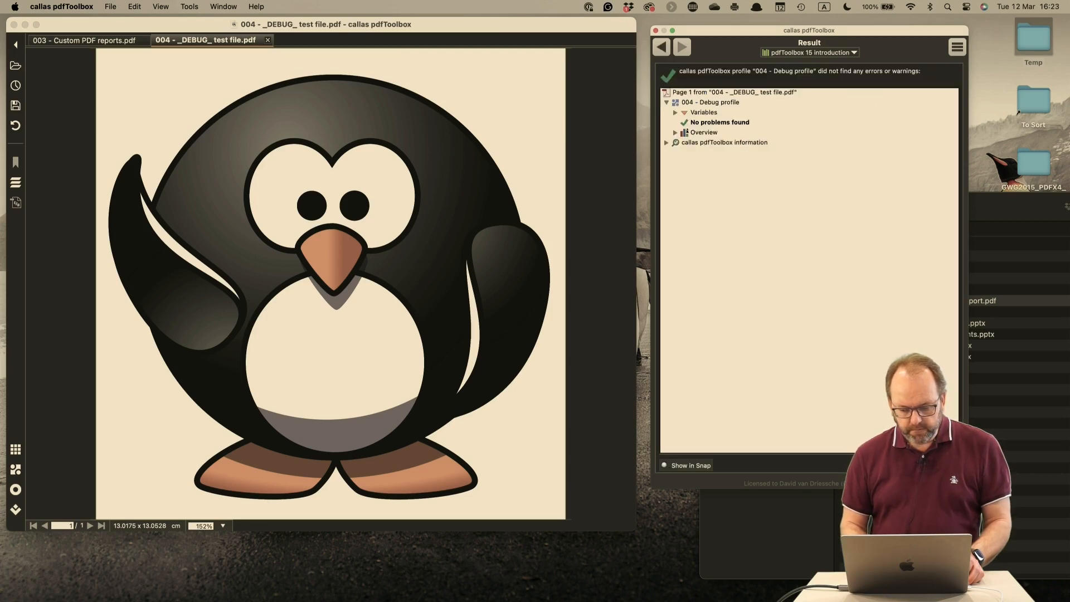
Create a PDF report (Custom) for the debug test file and save it in the _Result folder
{"action": "left_click", "coordinate": [932, 464]}
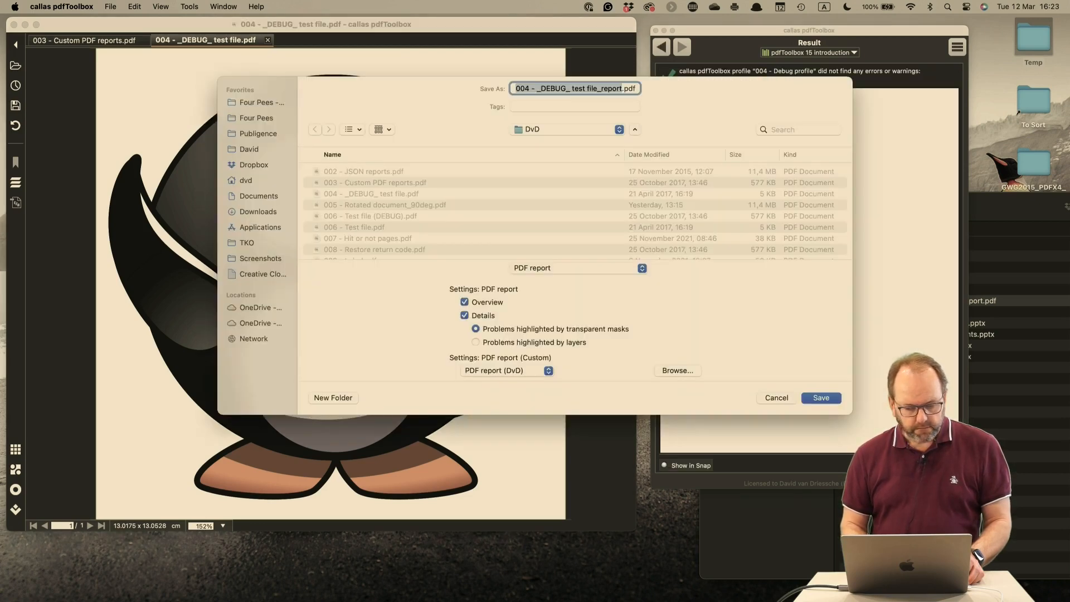
{"action": "left_click", "coordinate": [556, 127]}
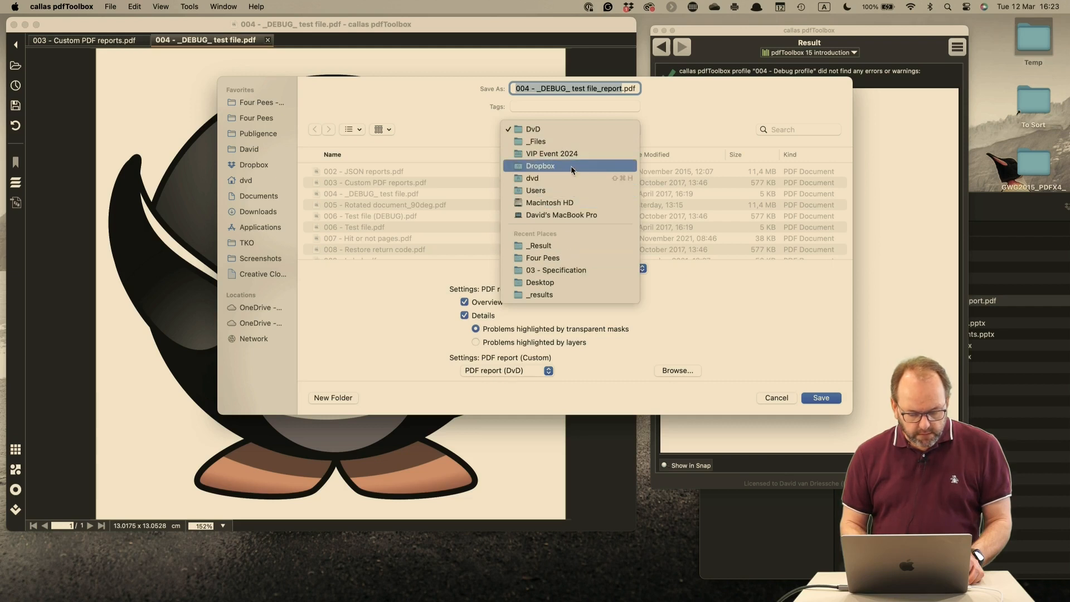
{"action": "left_click", "coordinate": [569, 248]}
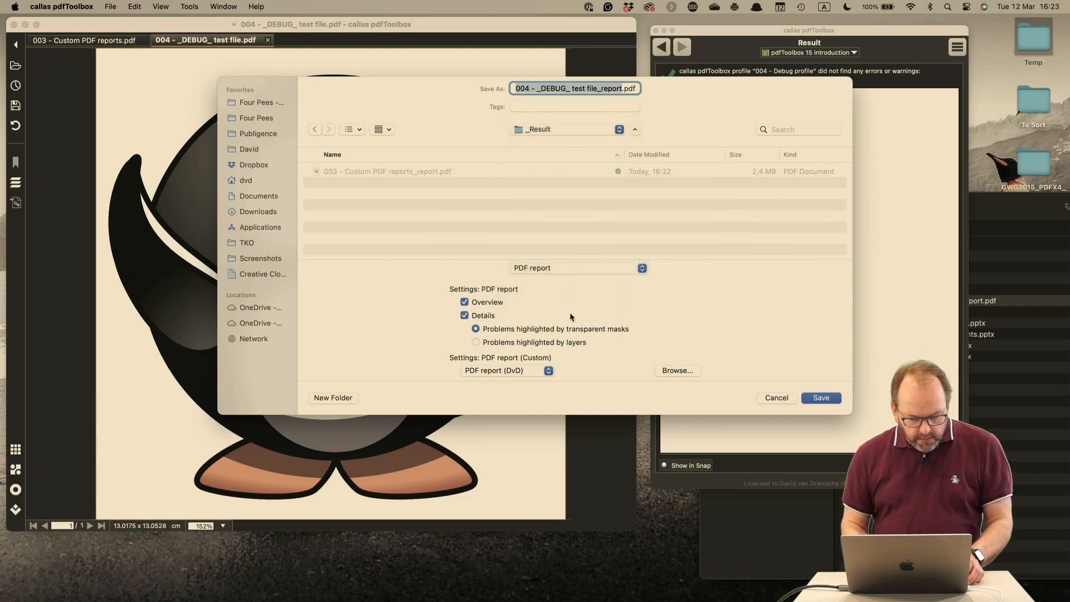
{"action": "left_click", "coordinate": [574, 278]}
{"action": "left_click", "coordinate": [574, 279]}
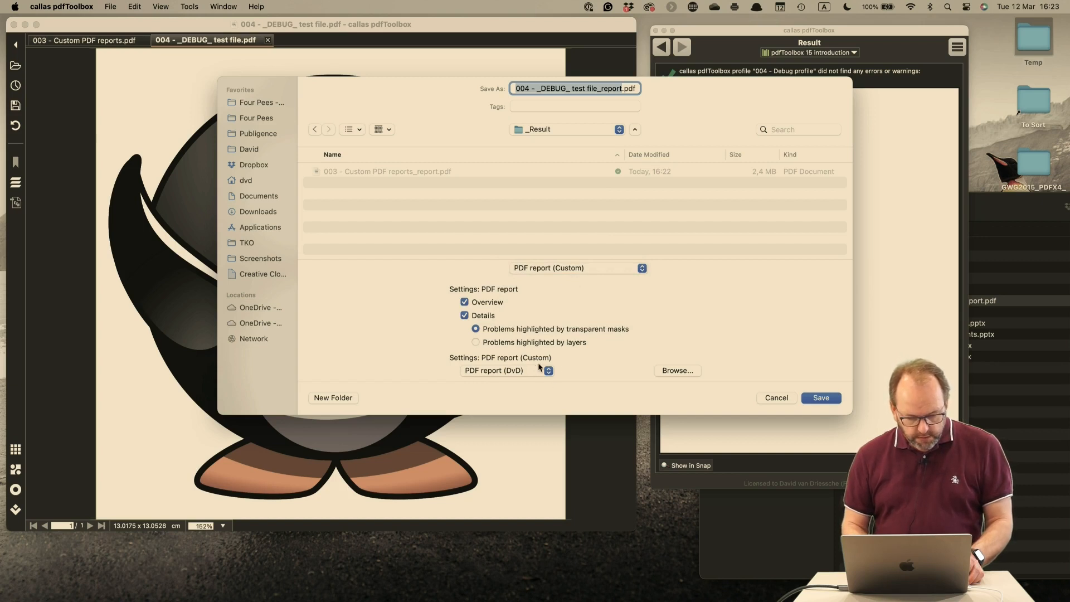
{"action": "left_click", "coordinate": [823, 397]}
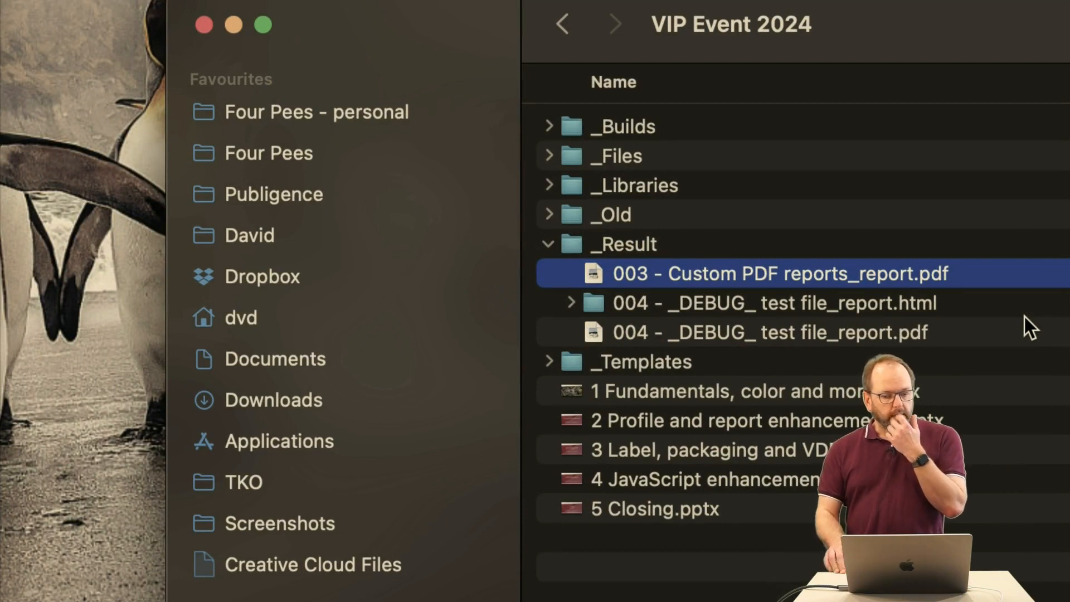
In Finder, examine the contents of the 004 - _DEBUG_ test file_report.html folder beside the saved report, then collapse it
{"action": "left_click", "coordinate": [922, 333]}
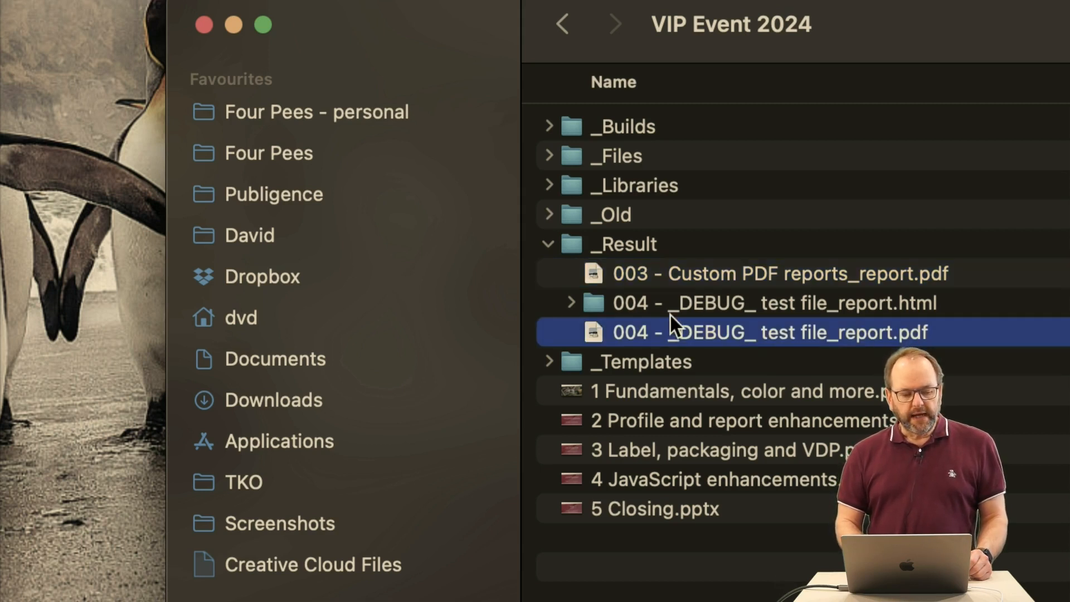
{"action": "left_click", "coordinate": [572, 303]}
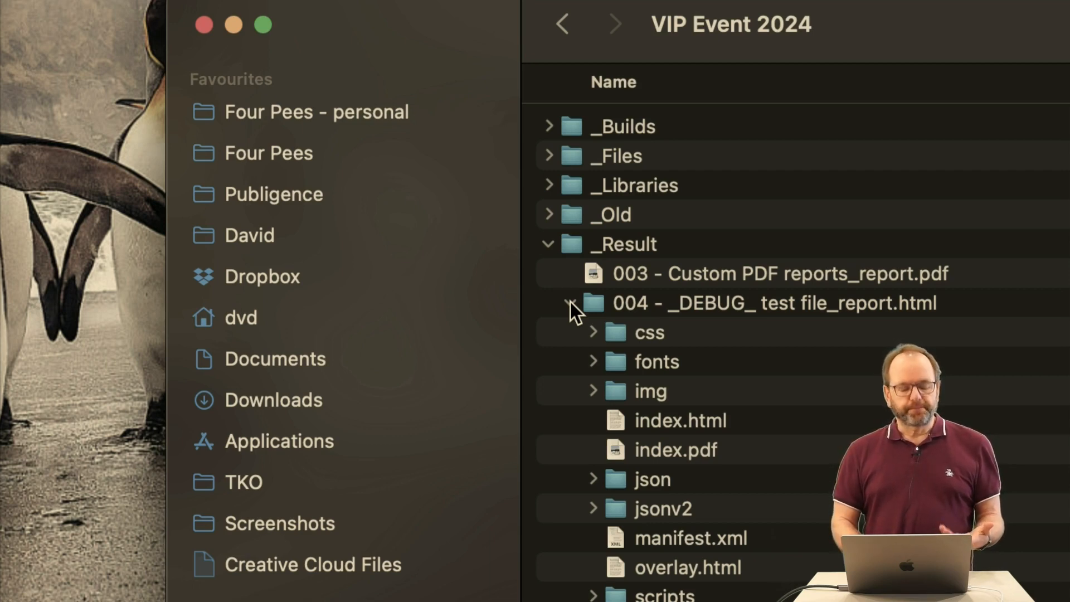
{"action": "left_click", "coordinate": [570, 302]}
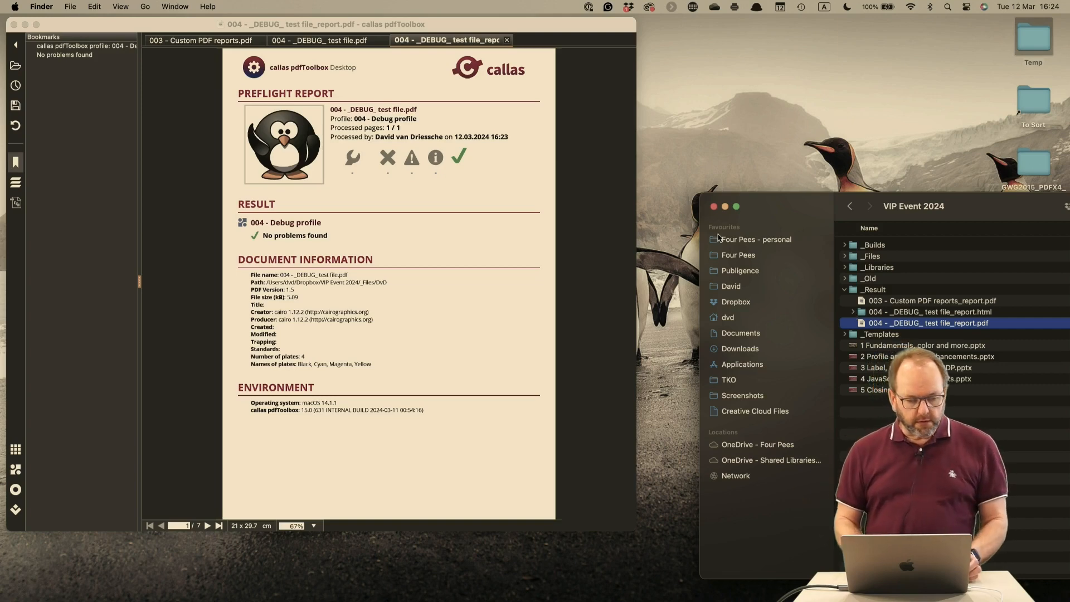
Open "004 - Debug profile" in the pdfToolbox profile editor and open its "Initialization script to debug report creation" for editing
{"action": "left_click", "coordinate": [525, 243]}
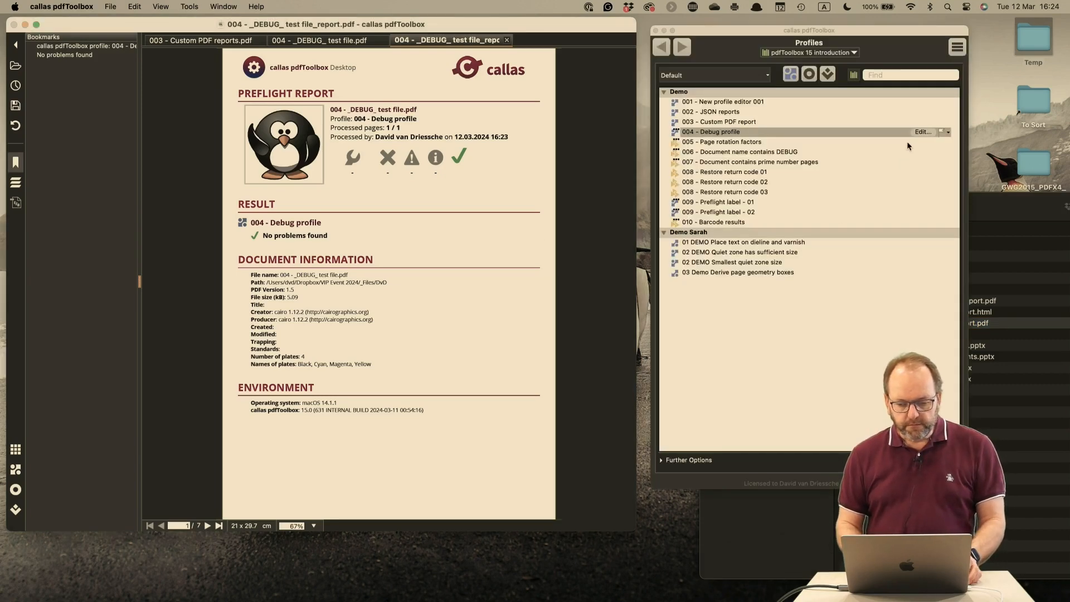
{"action": "left_click", "coordinate": [922, 132]}
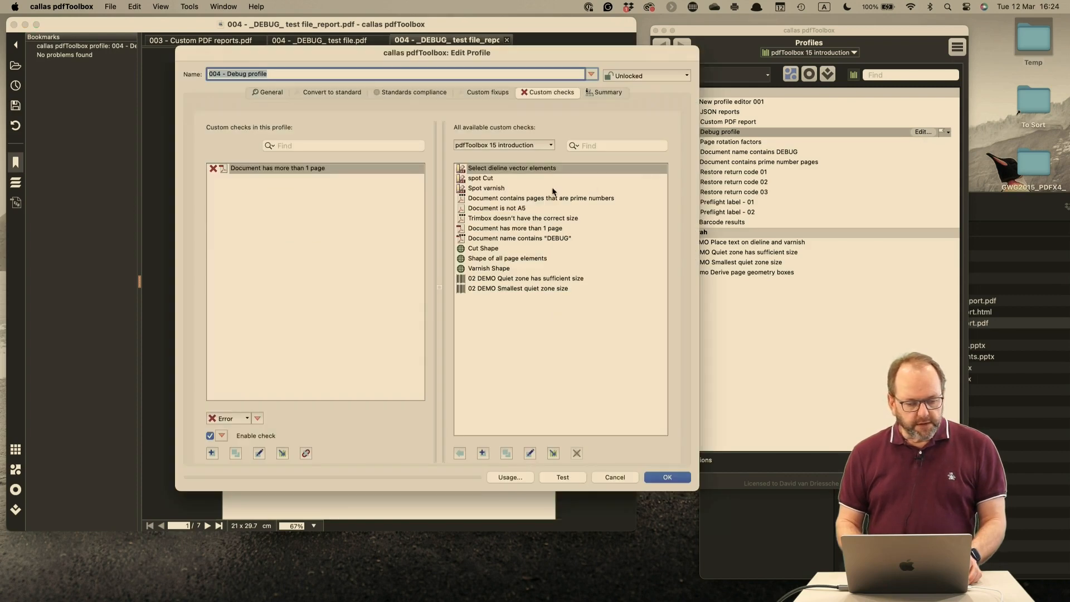
{"action": "left_click", "coordinate": [268, 93]}
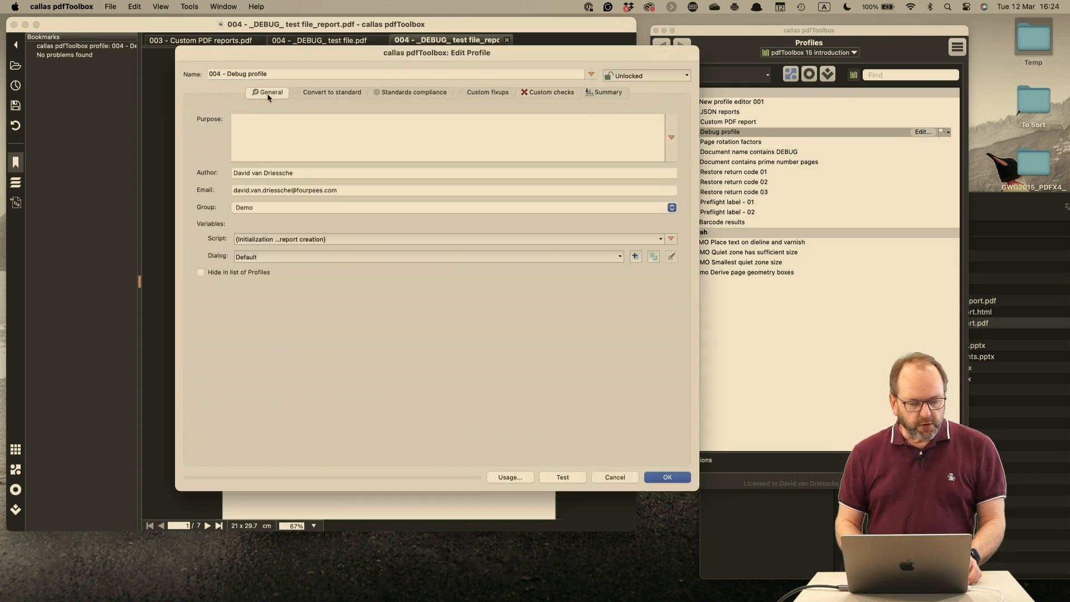
{"action": "left_click_drag", "start_coordinate": [329, 55], "coordinate": [466, 68]}
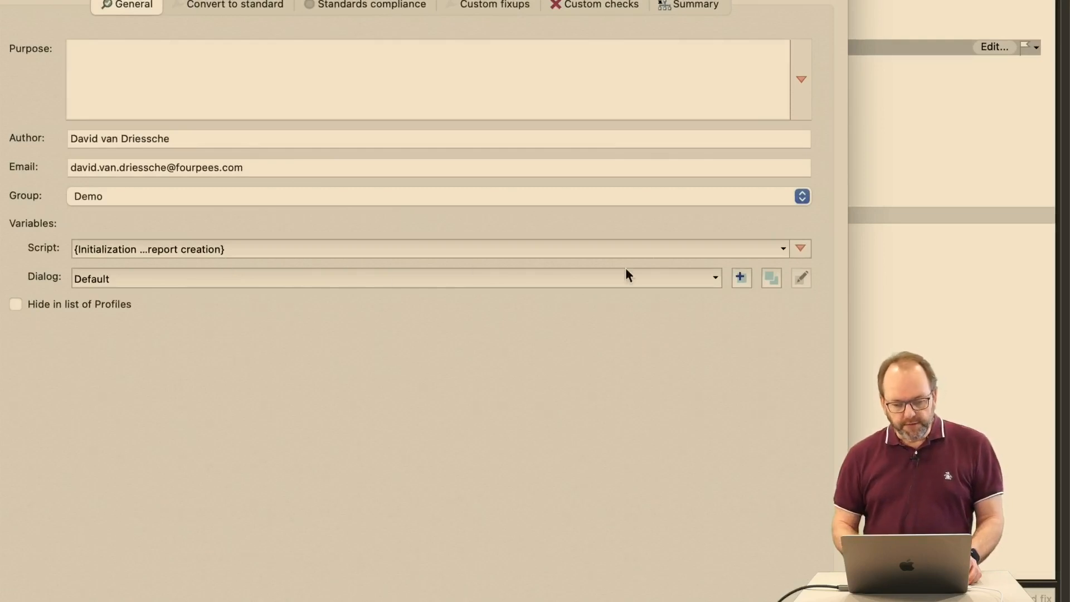
{"action": "left_click", "coordinate": [800, 249]}
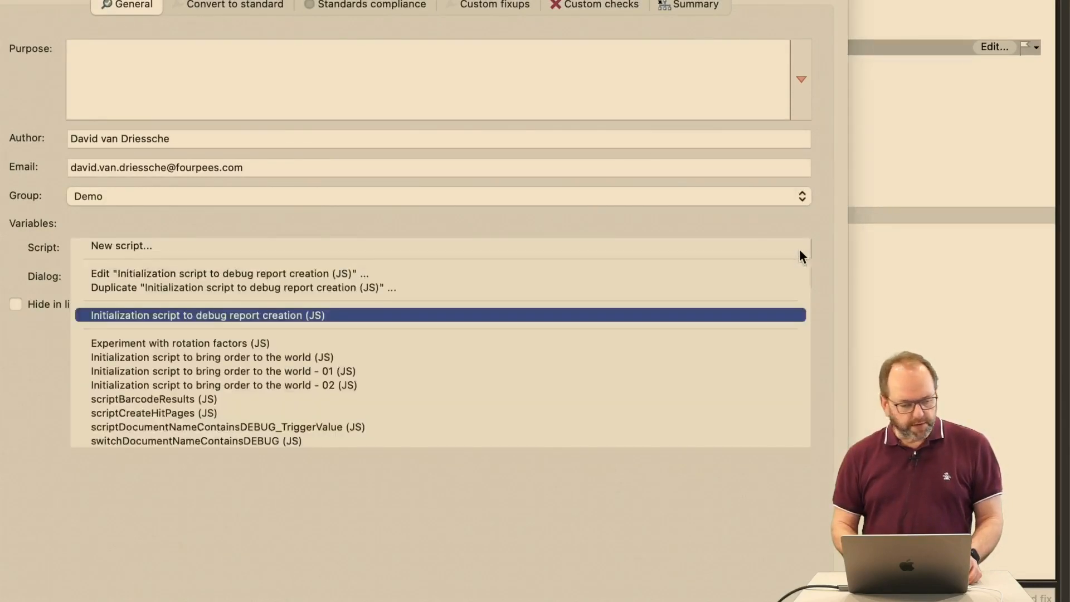
{"action": "left_click", "coordinate": [779, 272]}
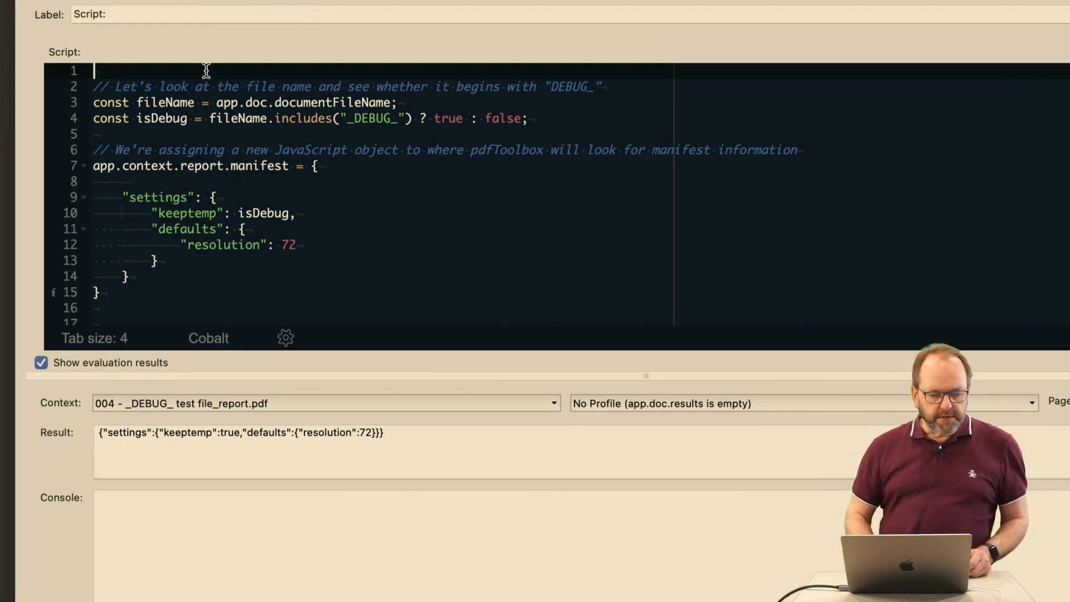
Examine how the script tests the document file name for "_DEBUG_" and sets keeptemp and the default resolution in app.context.report.manifest
{"action": "double_click", "coordinate": [315, 102]}
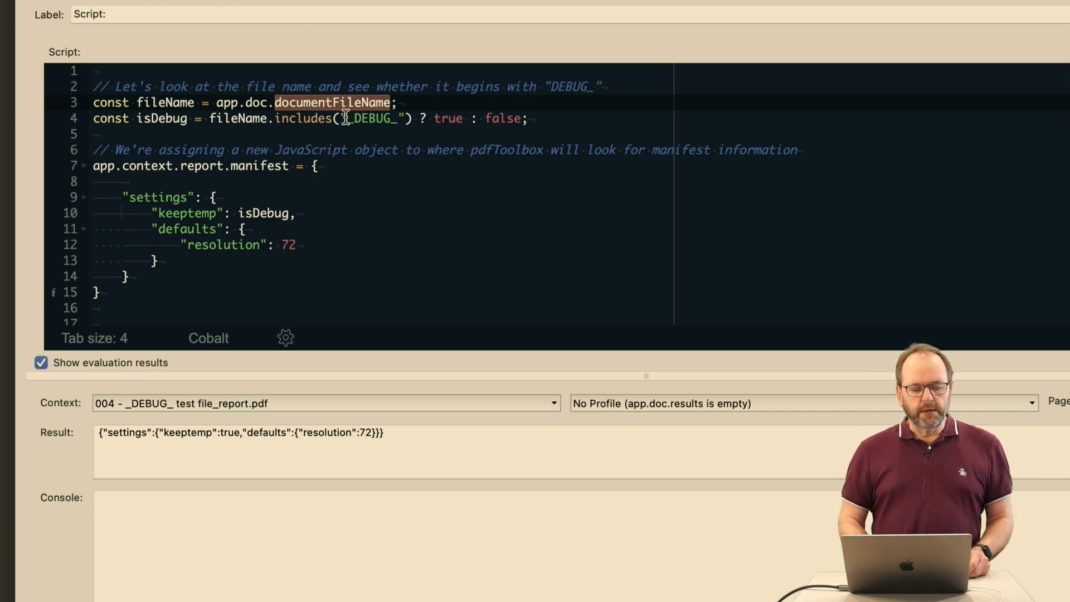
{"action": "left_click", "coordinate": [405, 118]}
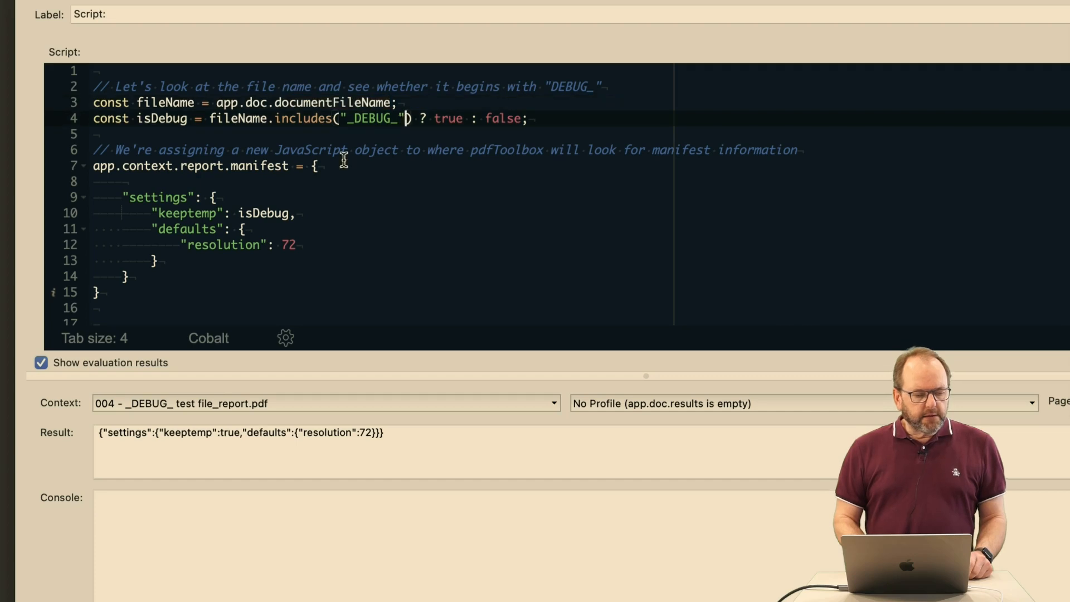
{"action": "left_click_drag", "start_coordinate": [103, 166], "coordinate": [267, 160]}
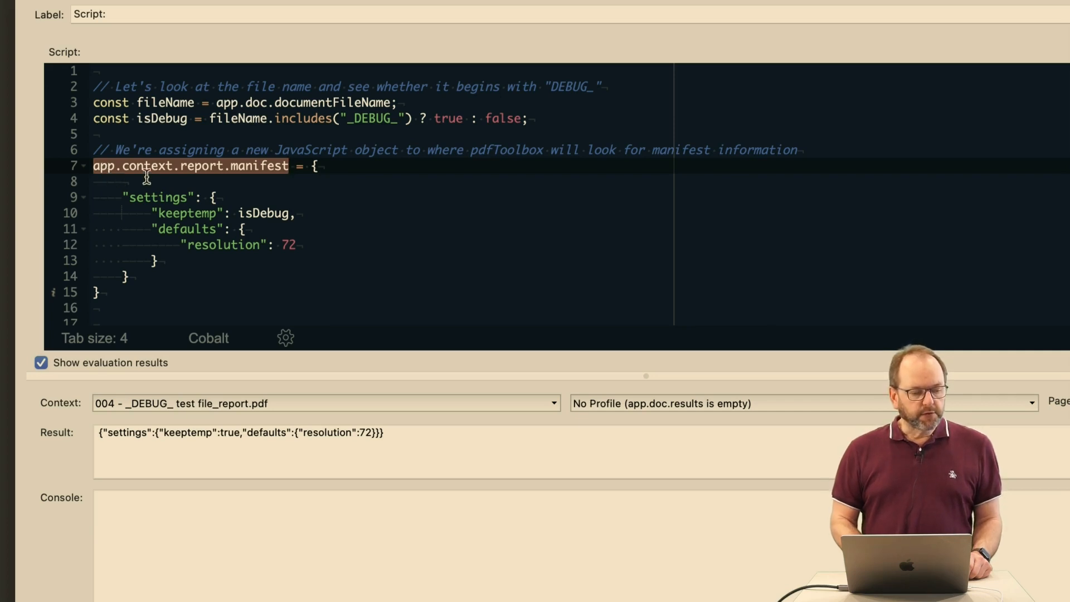
{"action": "double_click", "coordinate": [200, 166]}
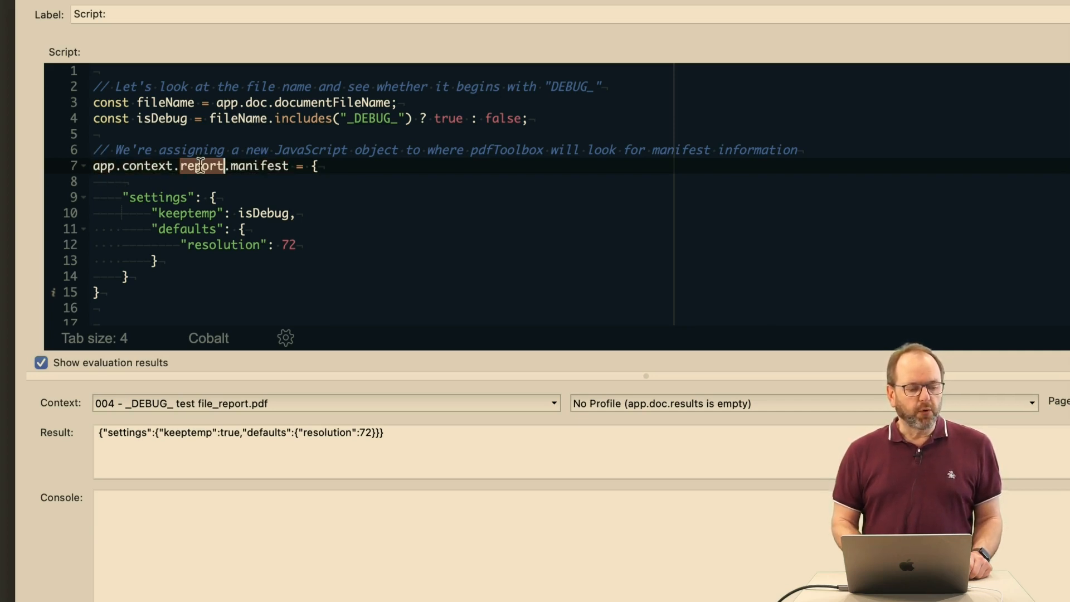
{"action": "double_click", "coordinate": [258, 166]}
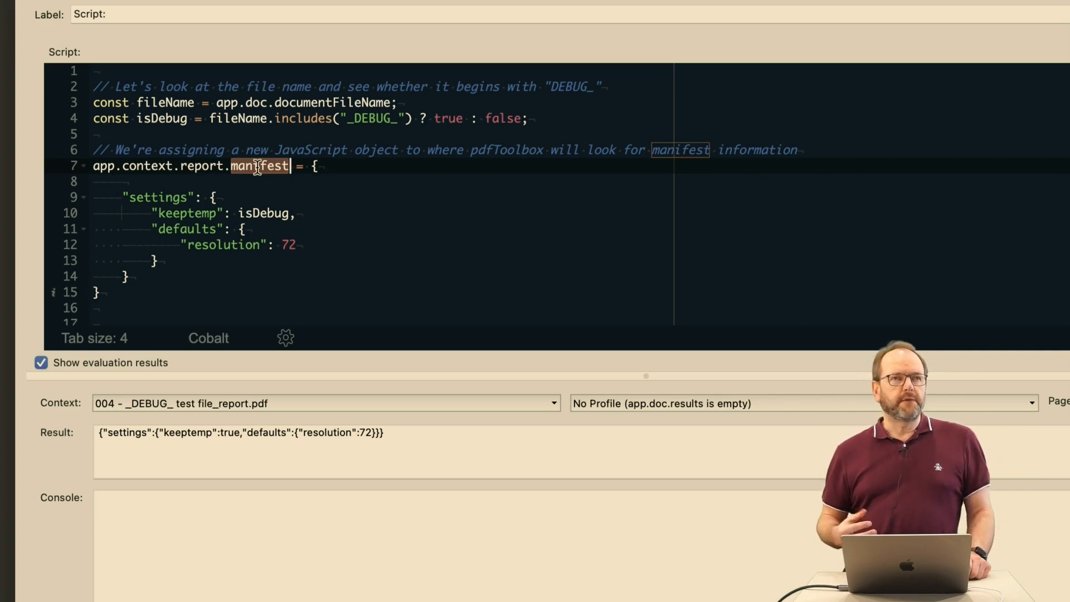
{"action": "left_click", "coordinate": [153, 196]}
{"action": "double_click", "coordinate": [152, 197]}
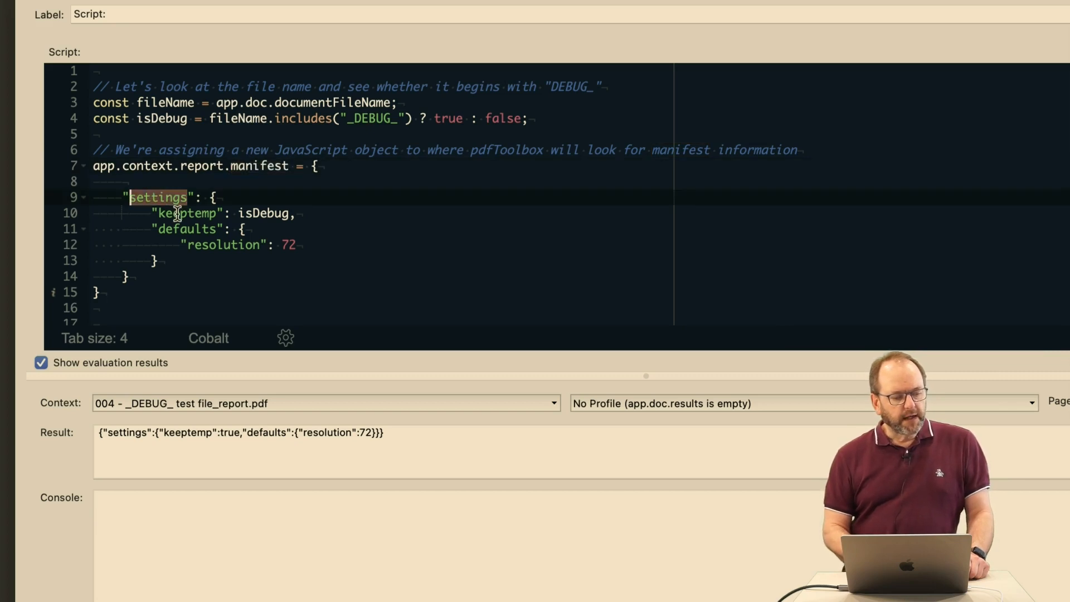
{"action": "double_click", "coordinate": [171, 213]}
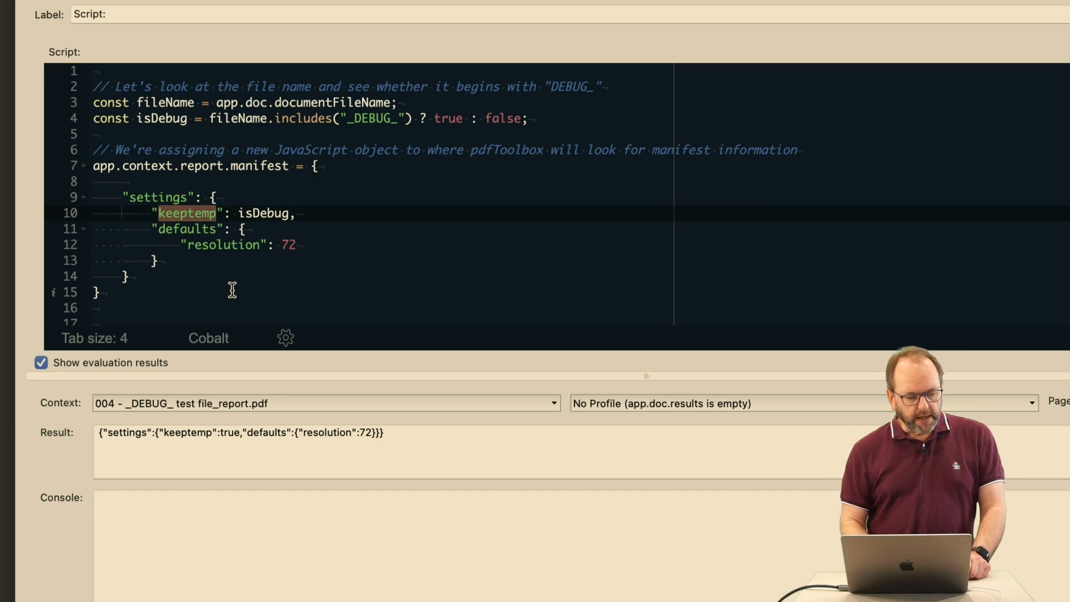
{"action": "double_click", "coordinate": [265, 213]}
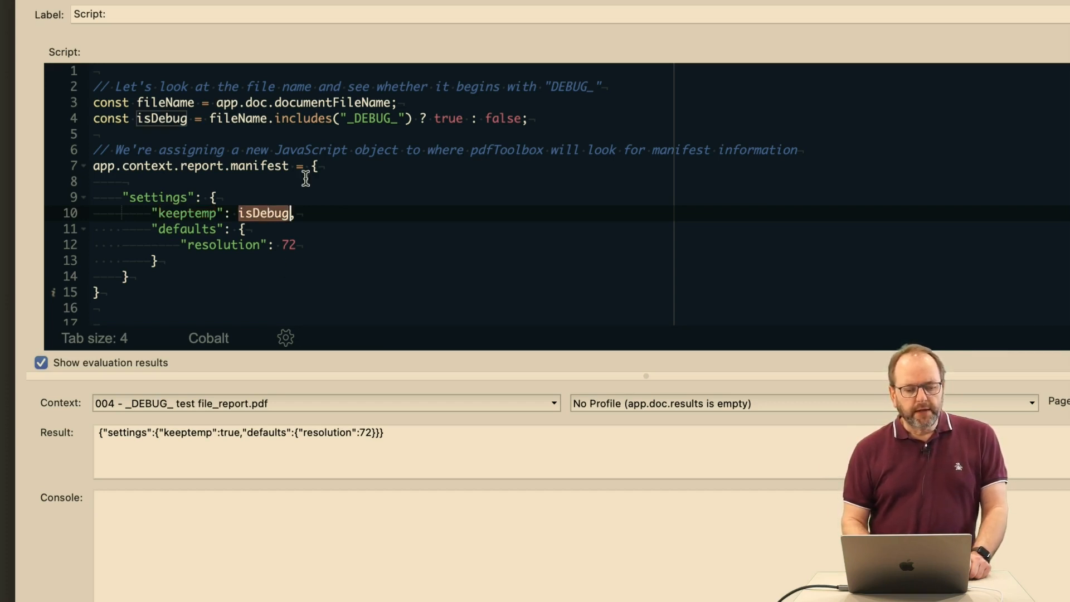
{"action": "double_click", "coordinate": [342, 104]}
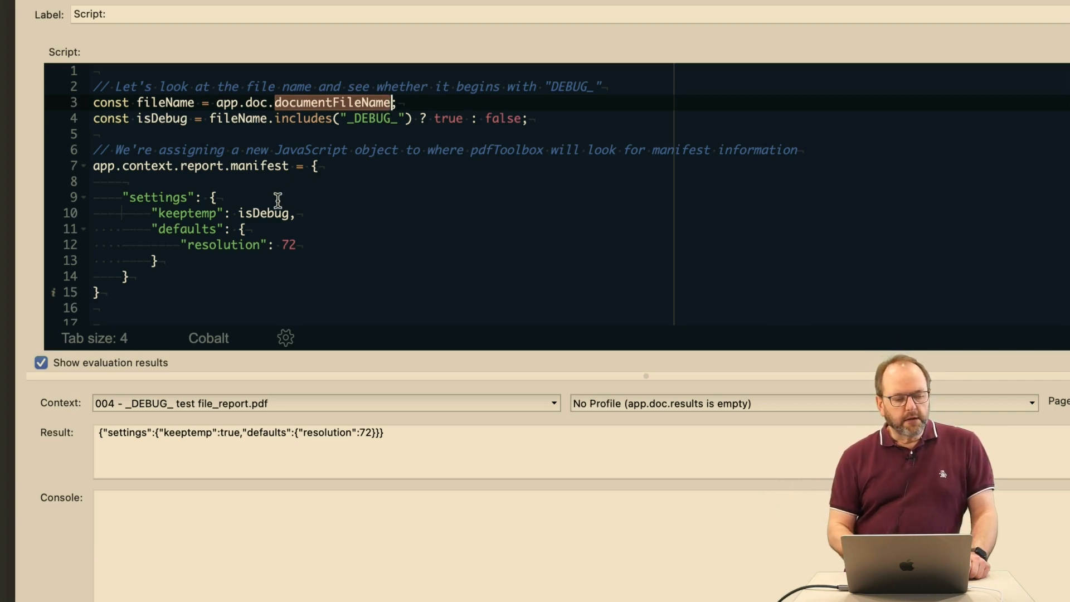
{"action": "left_click", "coordinate": [299, 218]}
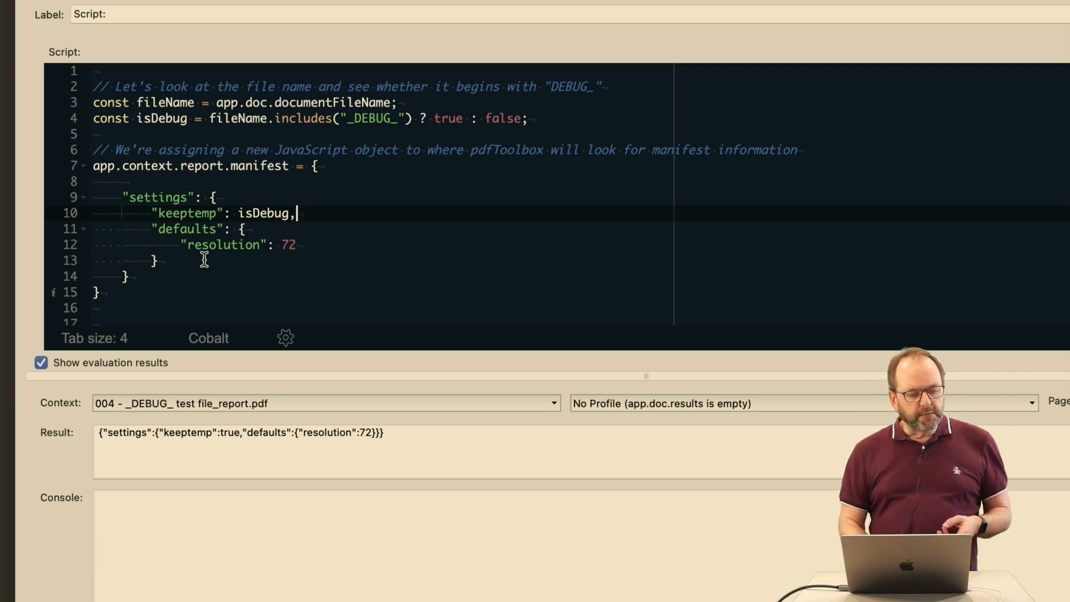
{"action": "double_click", "coordinate": [287, 244]}
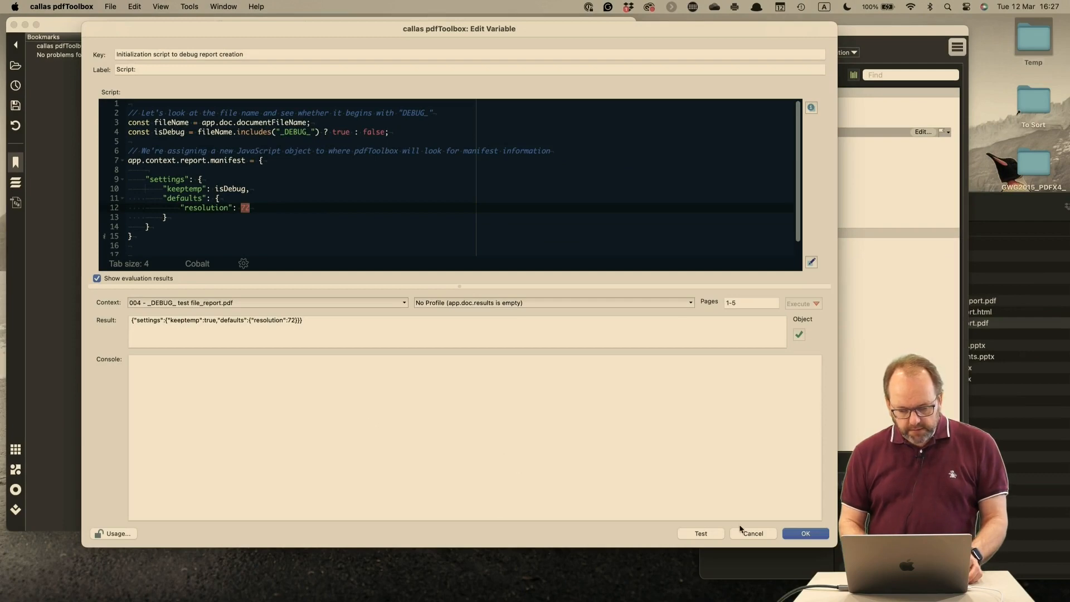
Cancel out of the variable and profile editors without saving, and close all open PDF documents
{"action": "left_click", "coordinate": [758, 533]}
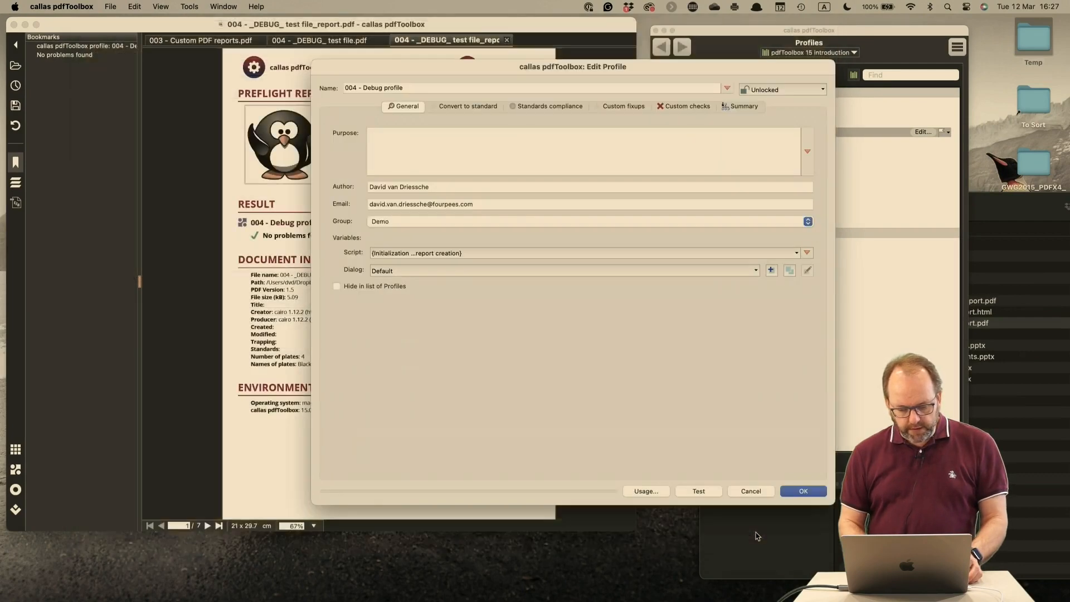
{"action": "left_click", "coordinate": [757, 491]}
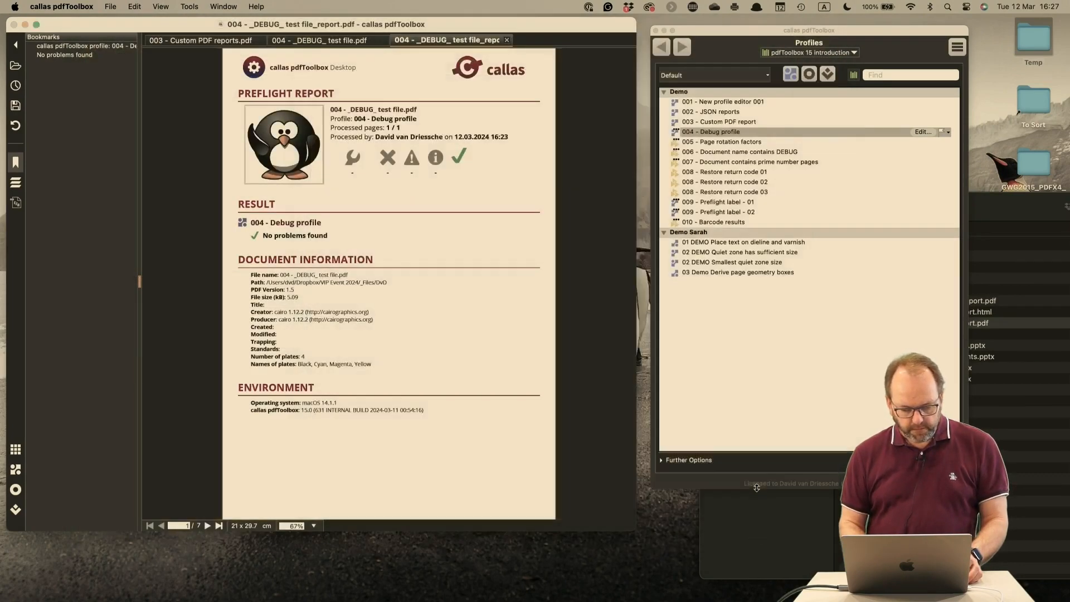
{"action": "left_click", "coordinate": [506, 39]}
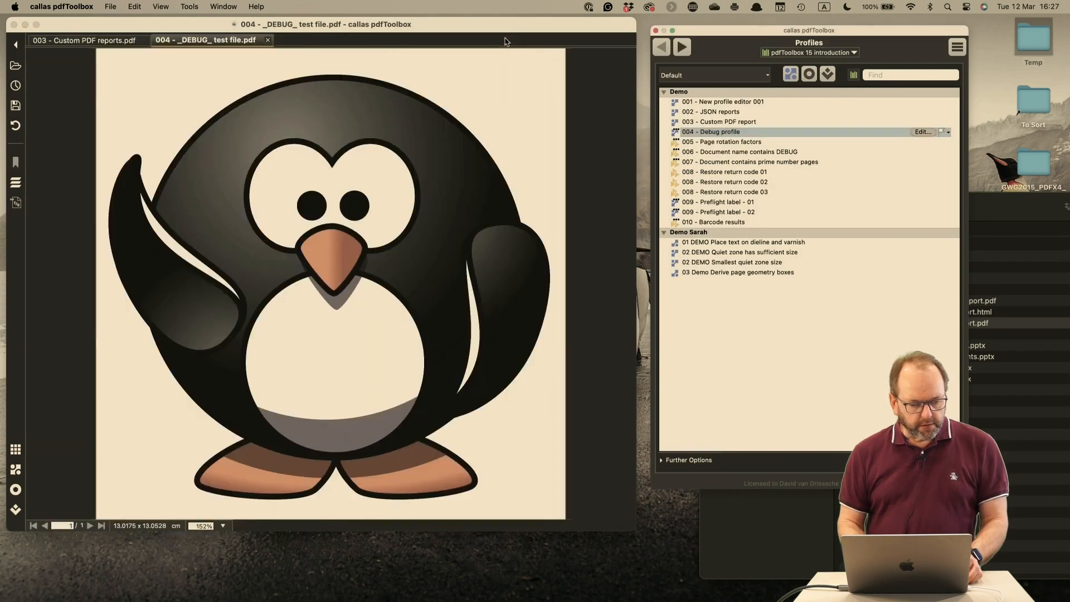
{"action": "left_click", "coordinate": [267, 40]}
{"action": "left_click", "coordinate": [144, 40]}
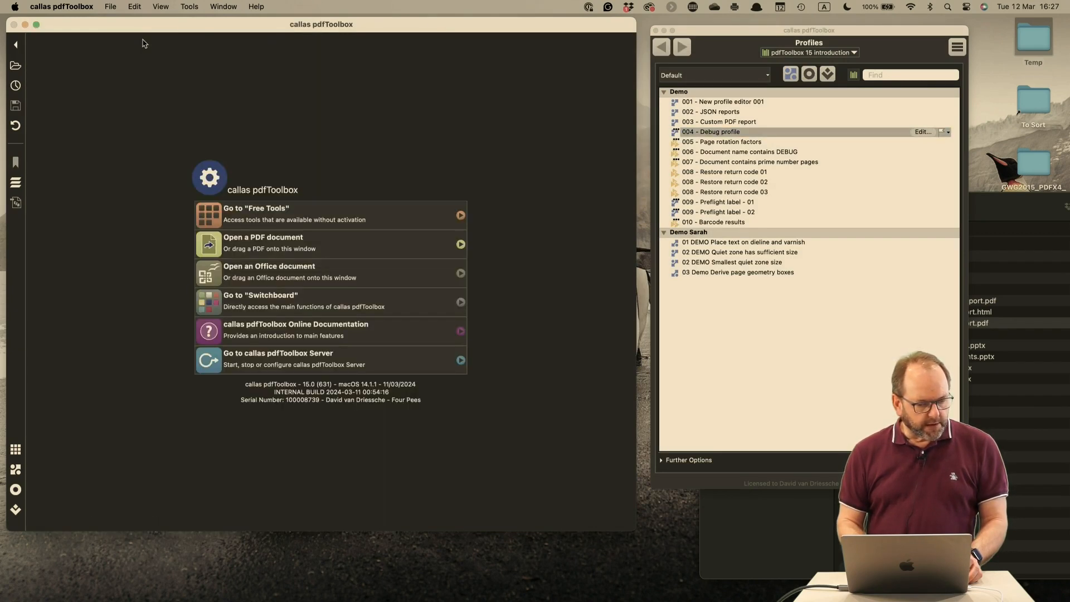
Switch to PowerPoint and start the slide show from the "Control the manifest from JavaScript" slide of 2 Profile and report enhancements
{"action": "key", "text": "super+Tab"}
{"action": "key", "text": "super+Tab"}
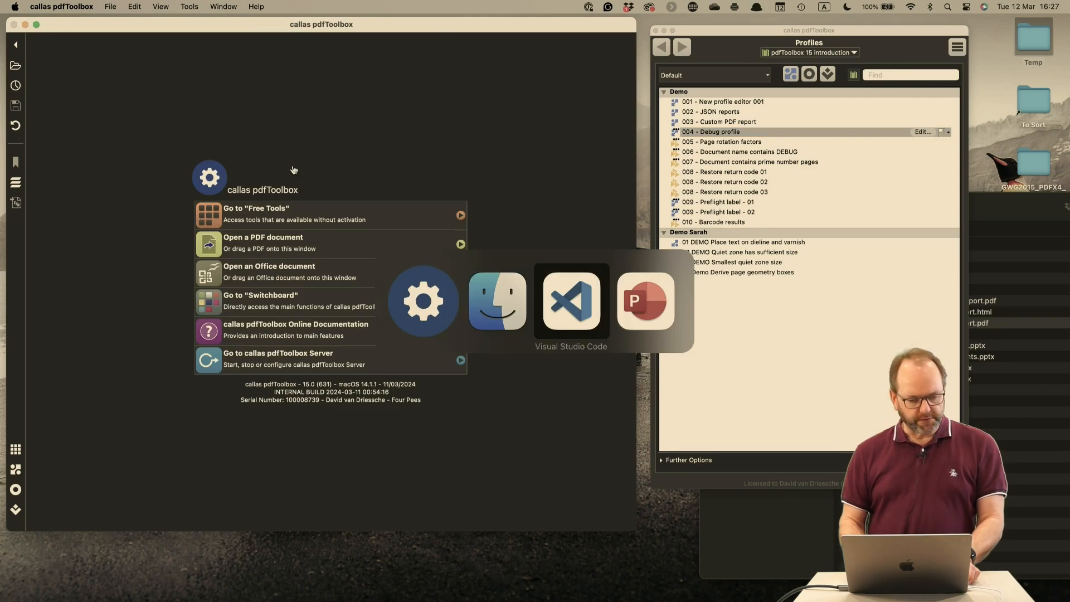
{"action": "key", "text": "super+Tab"}
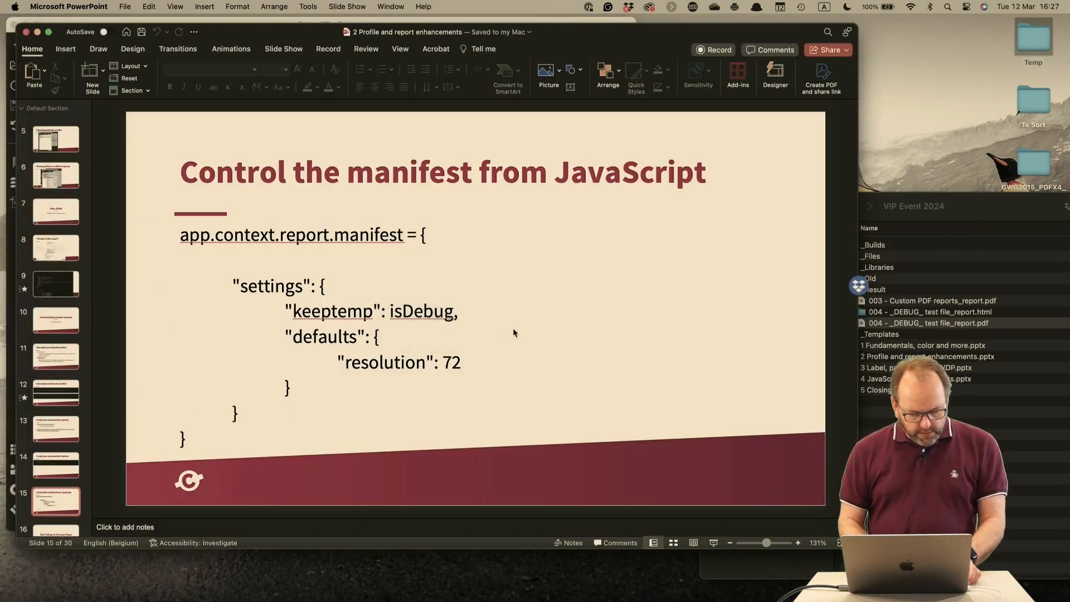
{"action": "left_click", "coordinate": [715, 543]}
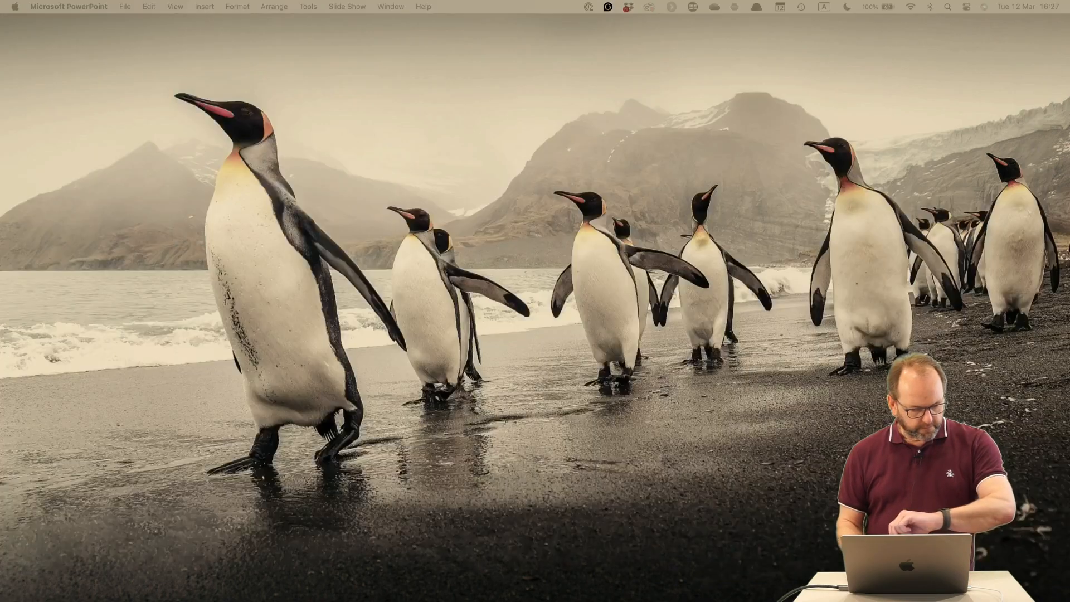
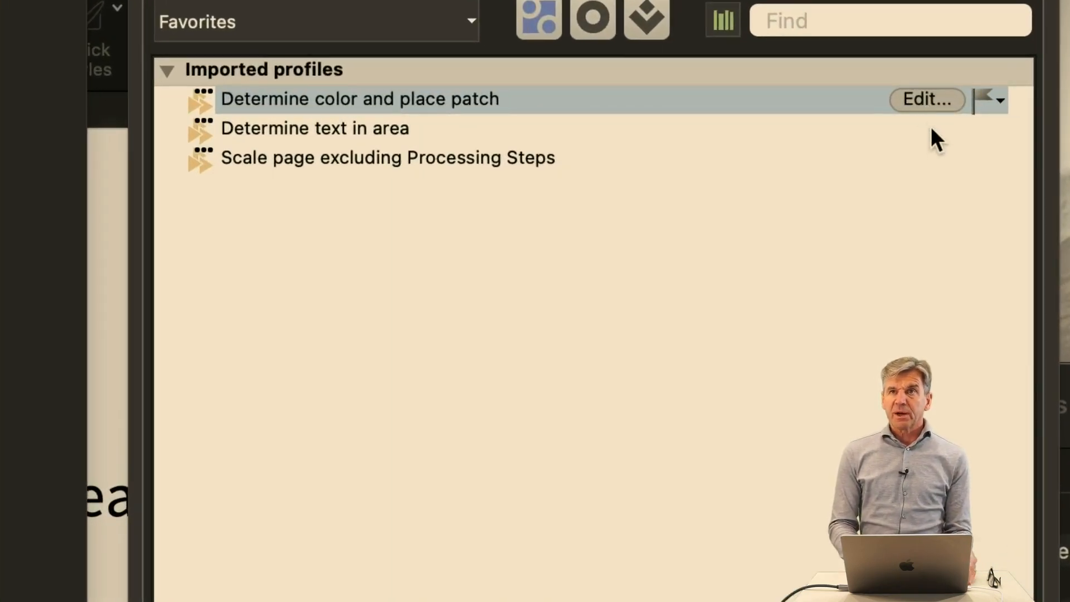
Test "Determine color and place patch" on all pages with a horizontal offset of 30 mm, vertical offset 10 and width 20, then close the test
{"action": "key", "text": "alt"}
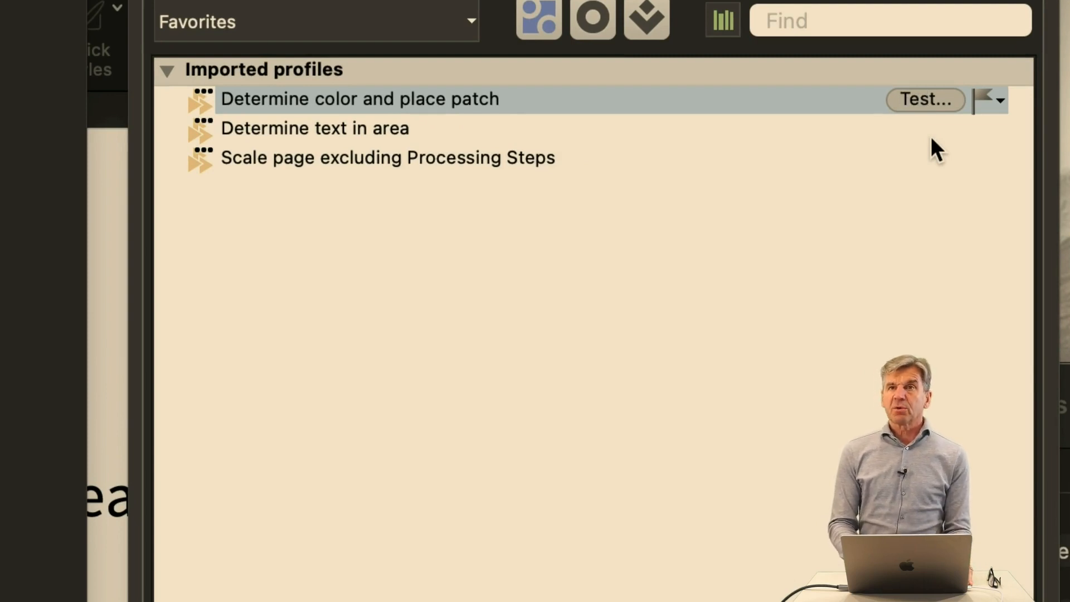
{"action": "key", "text": "alt"}
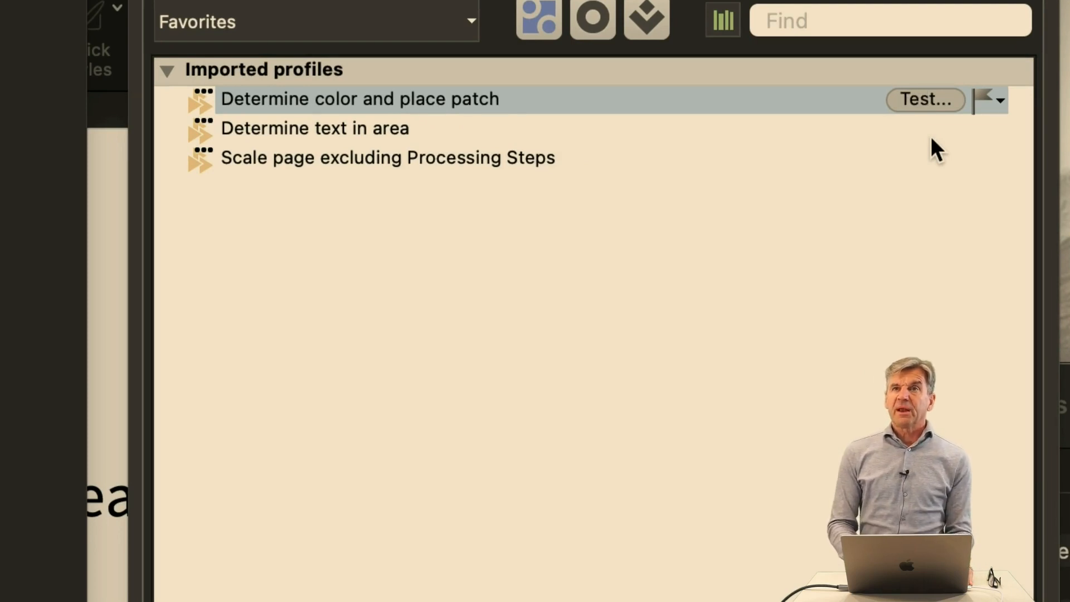
{"action": "key", "text": "alt"}
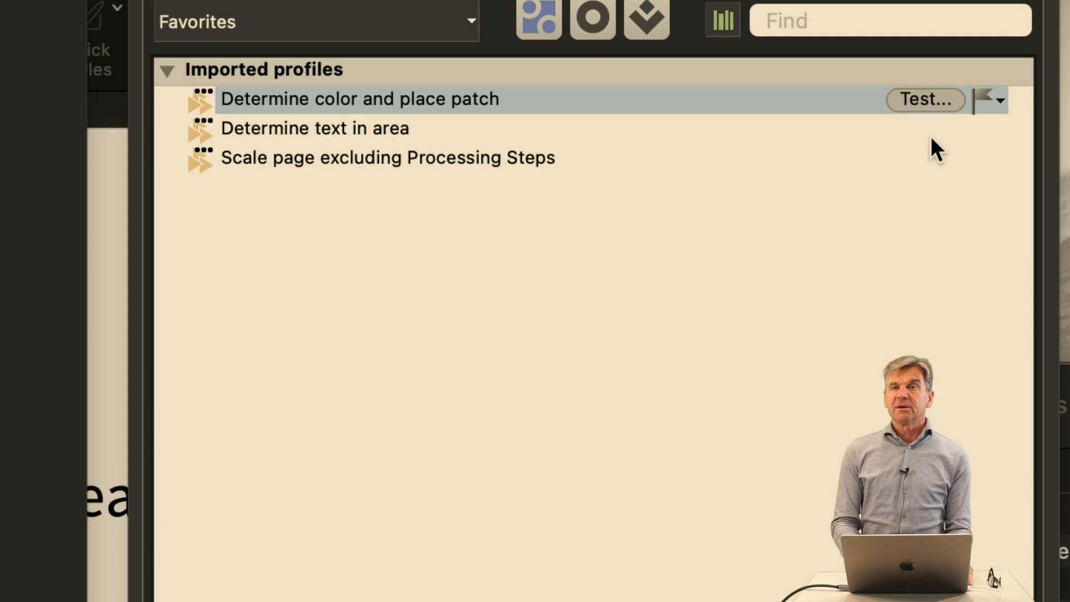
{"action": "key", "text": "alt"}
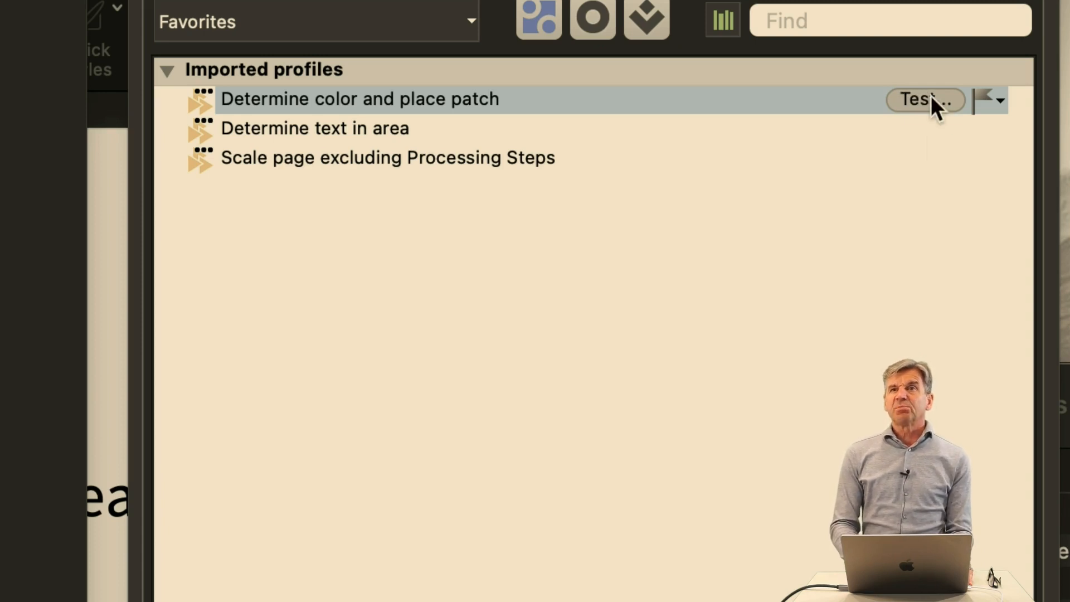
{"action": "key", "text": "alt"}
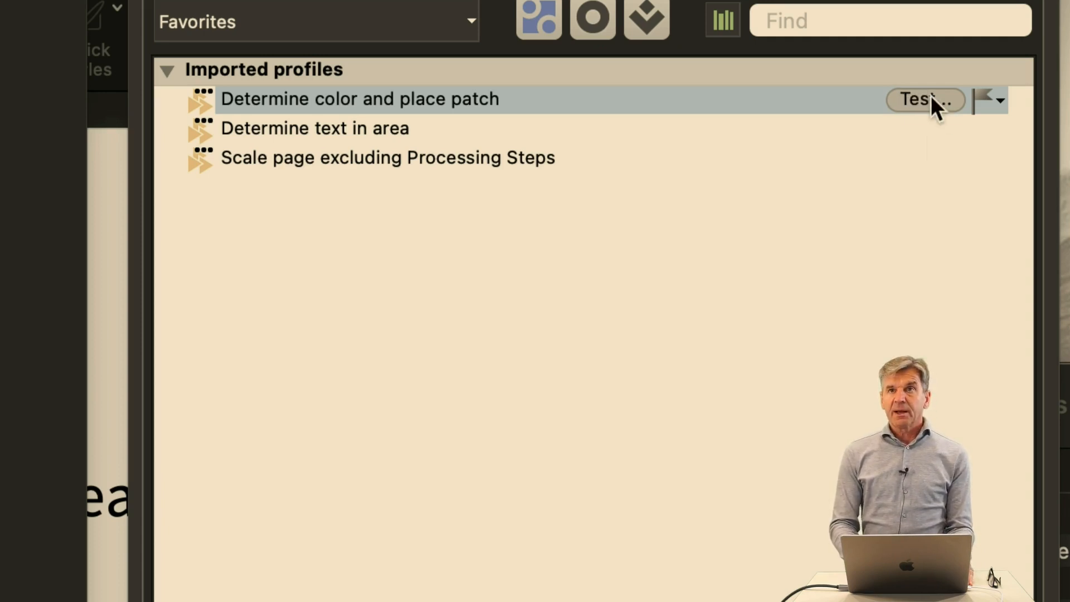
{"action": "left_click", "coordinate": [931, 97], "text": "alt"}
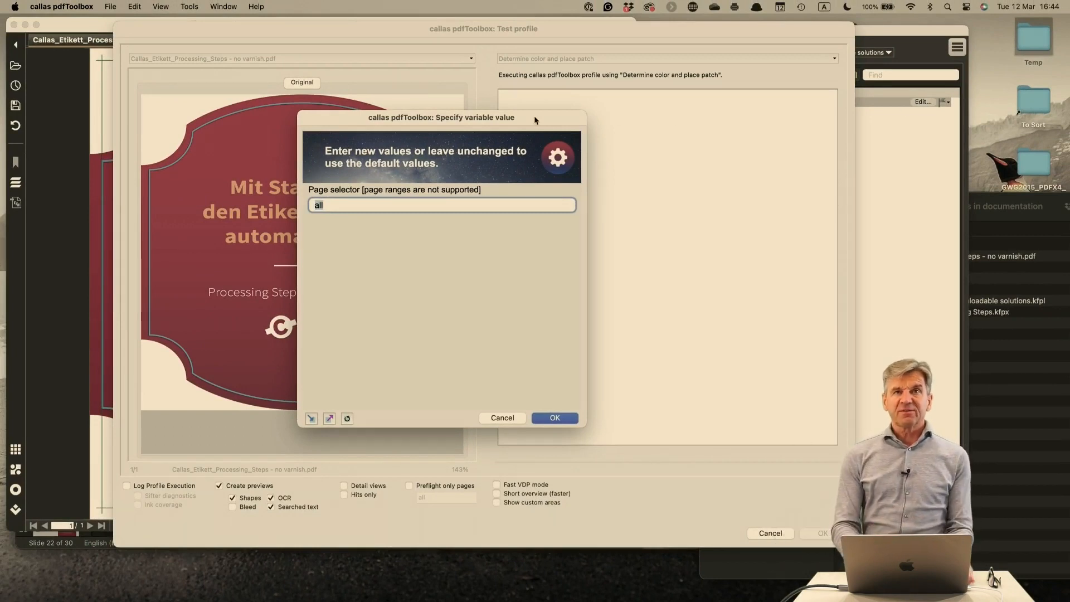
{"action": "left_click", "coordinate": [555, 418]}
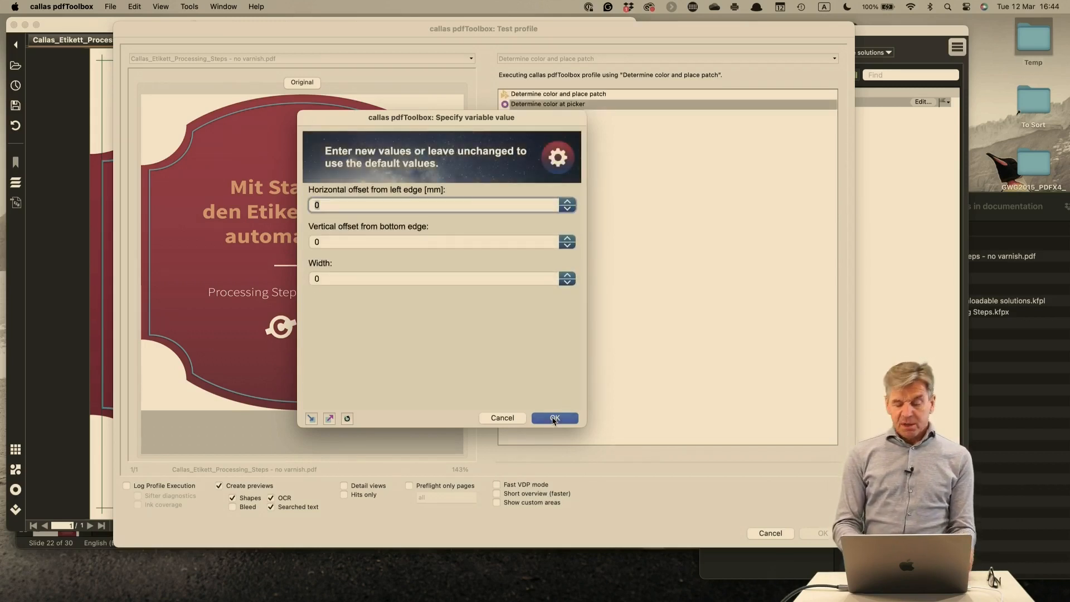
{"action": "left_click", "coordinate": [348, 419]}
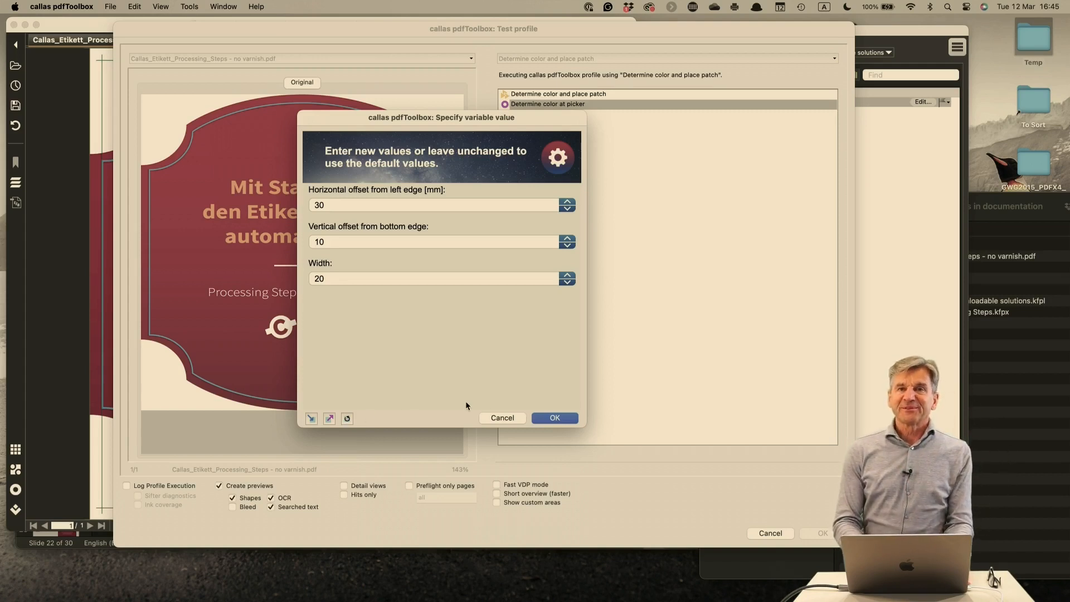
{"action": "left_click", "coordinate": [542, 419]}
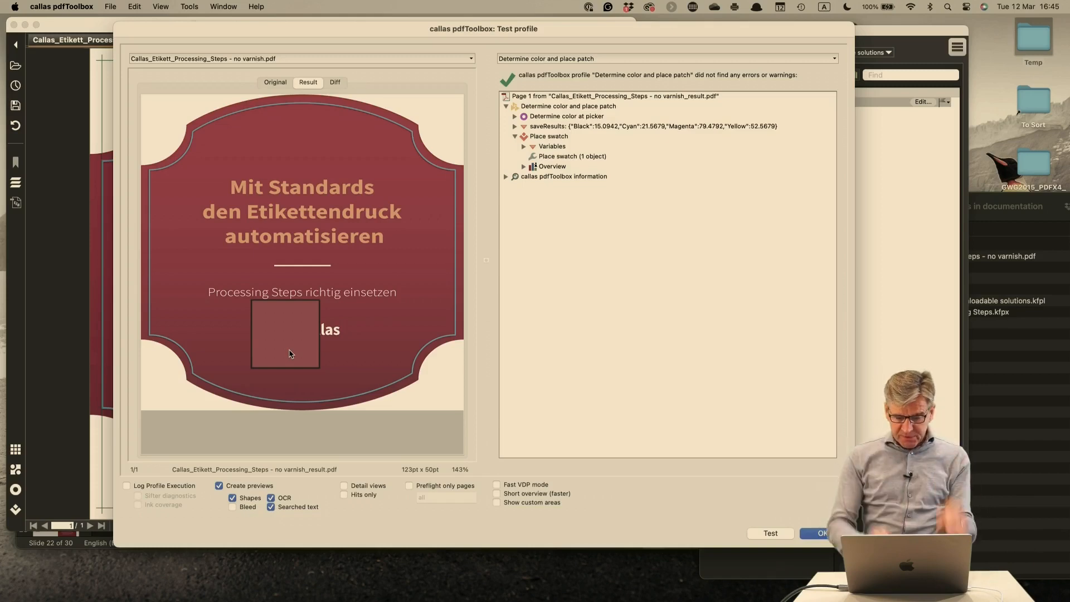
{"action": "left_click", "coordinate": [822, 533]}
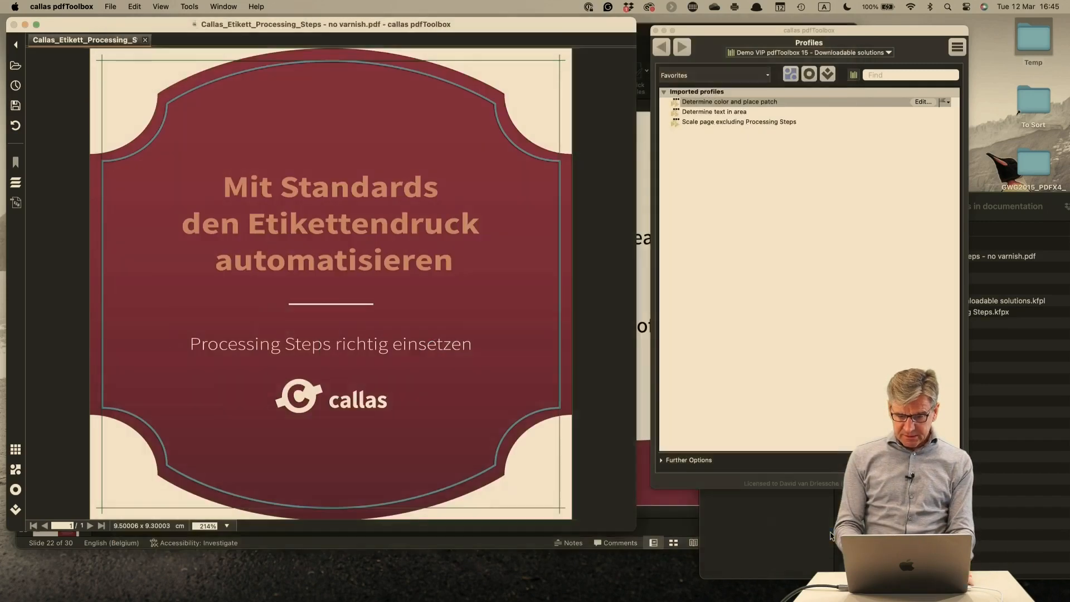
Open the "Determine color and place patch" process plan and review its three steps, including the settings of the "Place swatch" fixup
{"action": "left_click", "coordinate": [921, 103]}
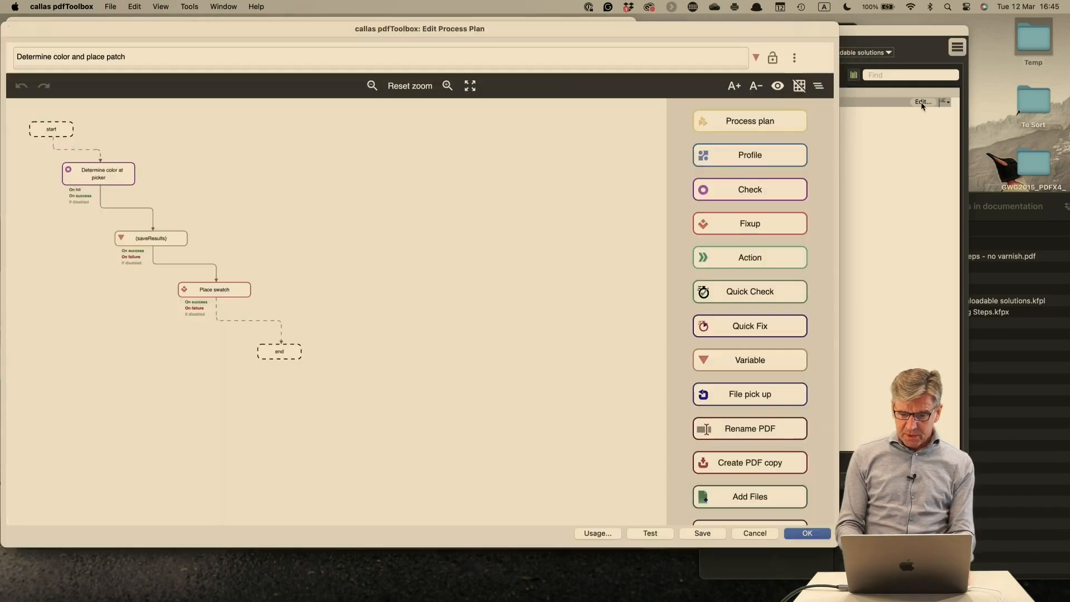
{"action": "left_click", "coordinate": [170, 242]}
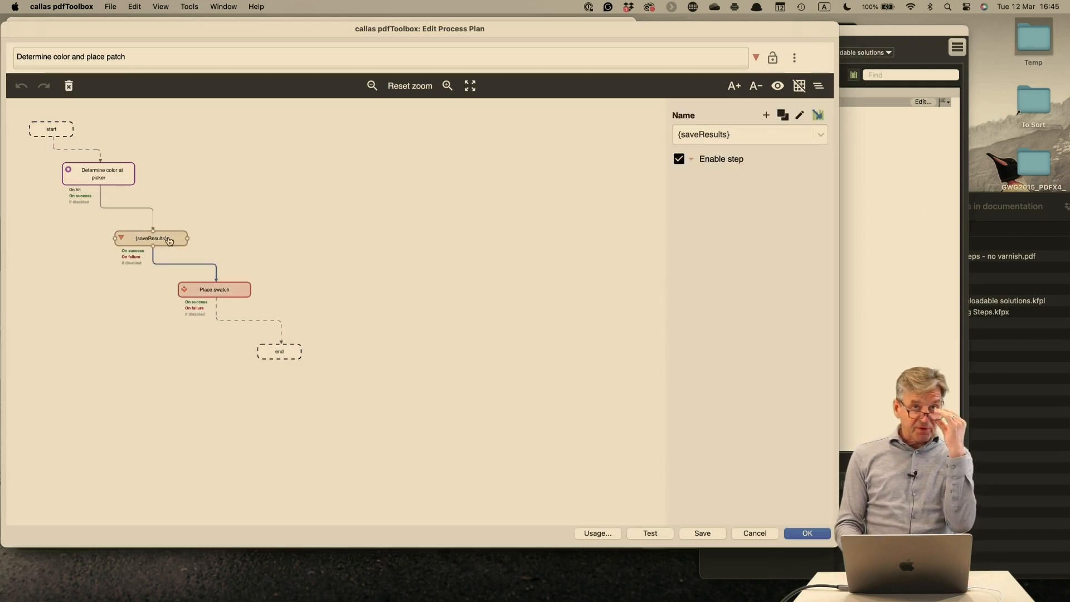
{"action": "left_click", "coordinate": [100, 175]}
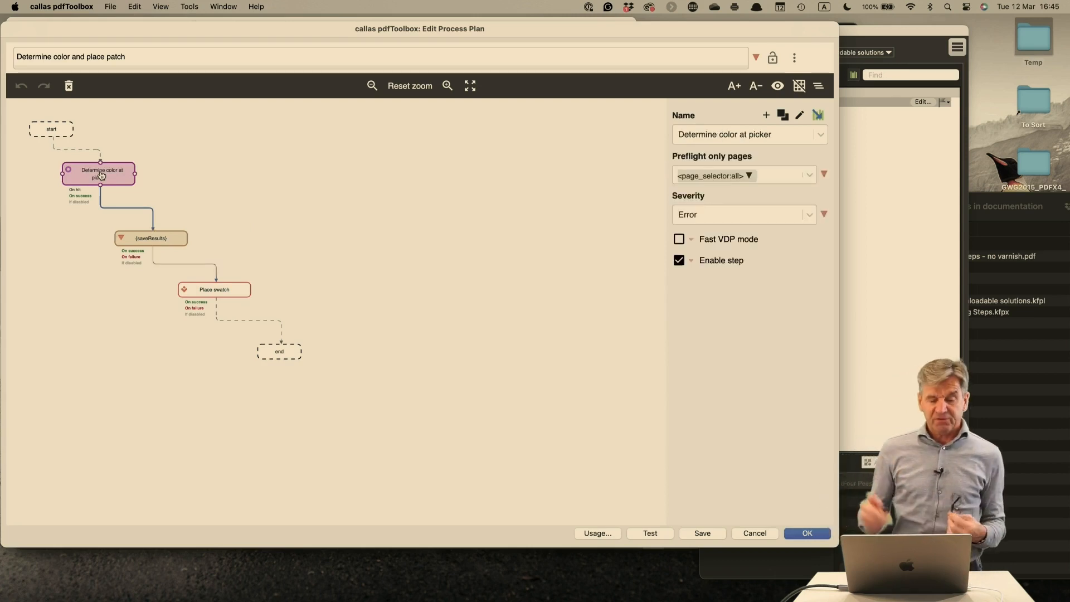
{"action": "left_click", "coordinate": [151, 239]}
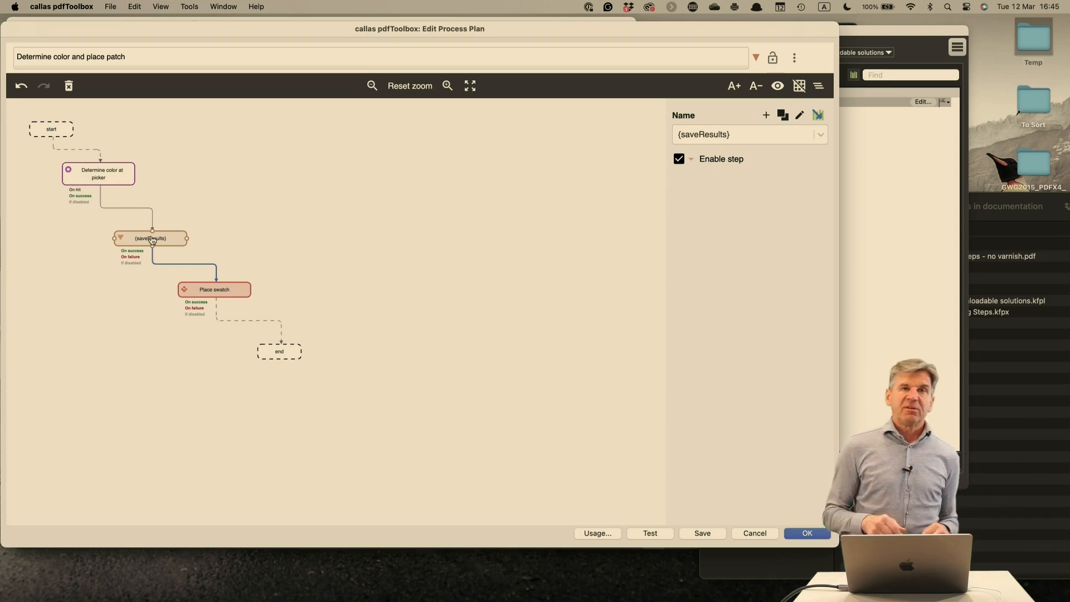
{"action": "left_click", "coordinate": [215, 291]}
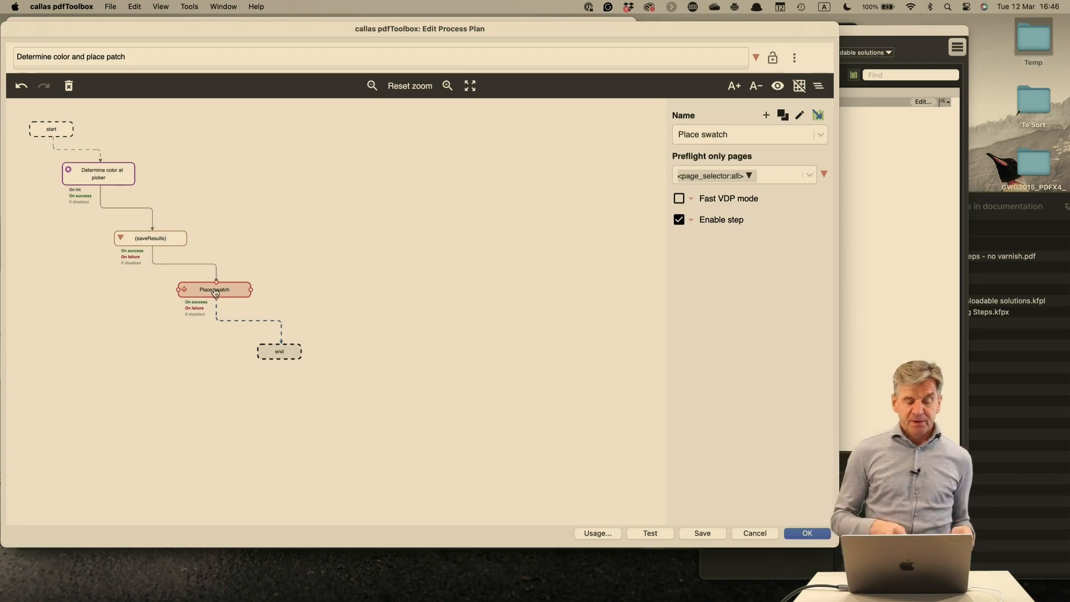
{"action": "double_click", "coordinate": [211, 290]}
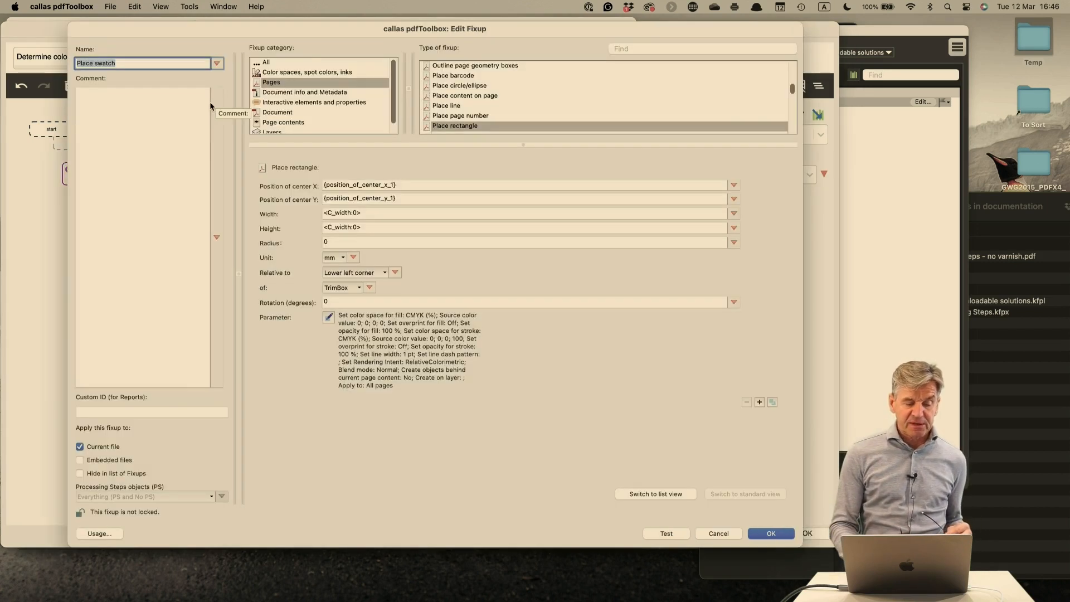
{"action": "left_click", "coordinate": [717, 534]}
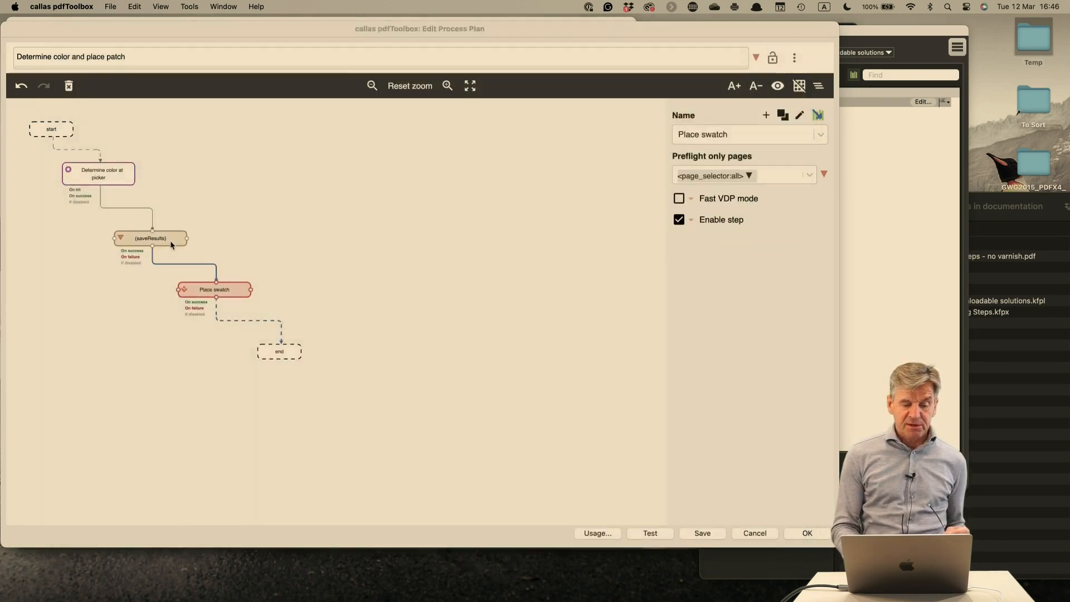
Open the saveResults variable and evaluate its script against "Determine color and place patch" with page 1, horizontal offset 30, vertical offset 10 and width 20
{"action": "left_click", "coordinate": [171, 243]}
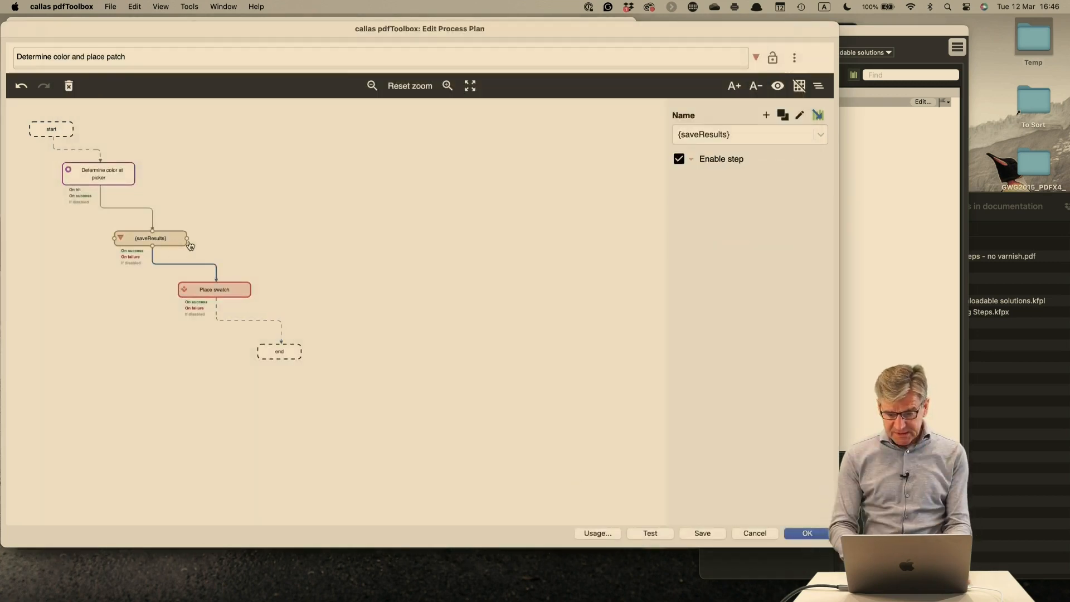
{"action": "left_click", "coordinate": [798, 118]}
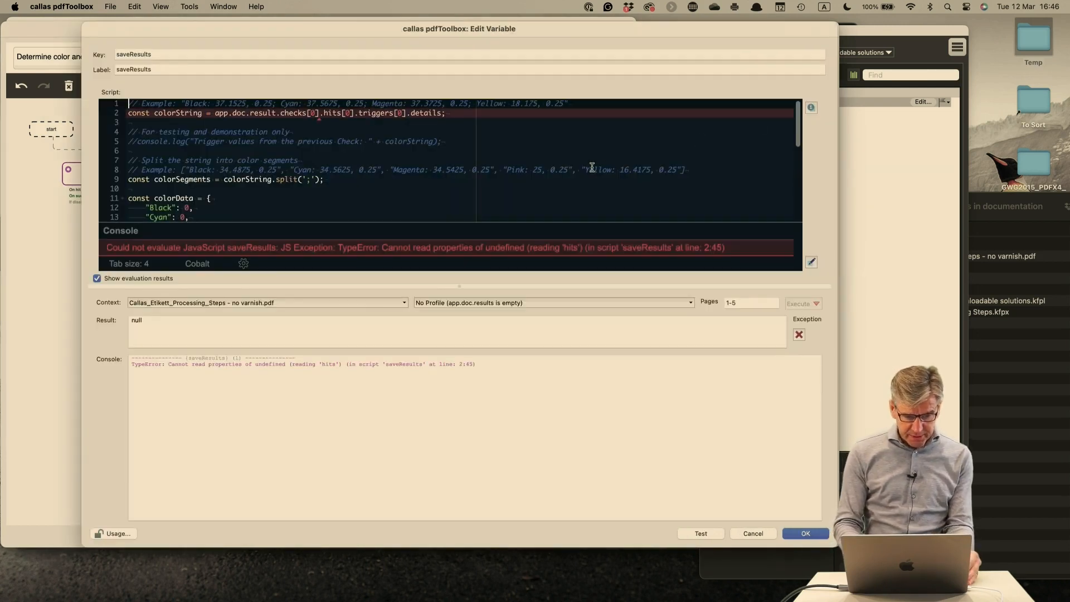
{"action": "left_click", "coordinate": [488, 305]}
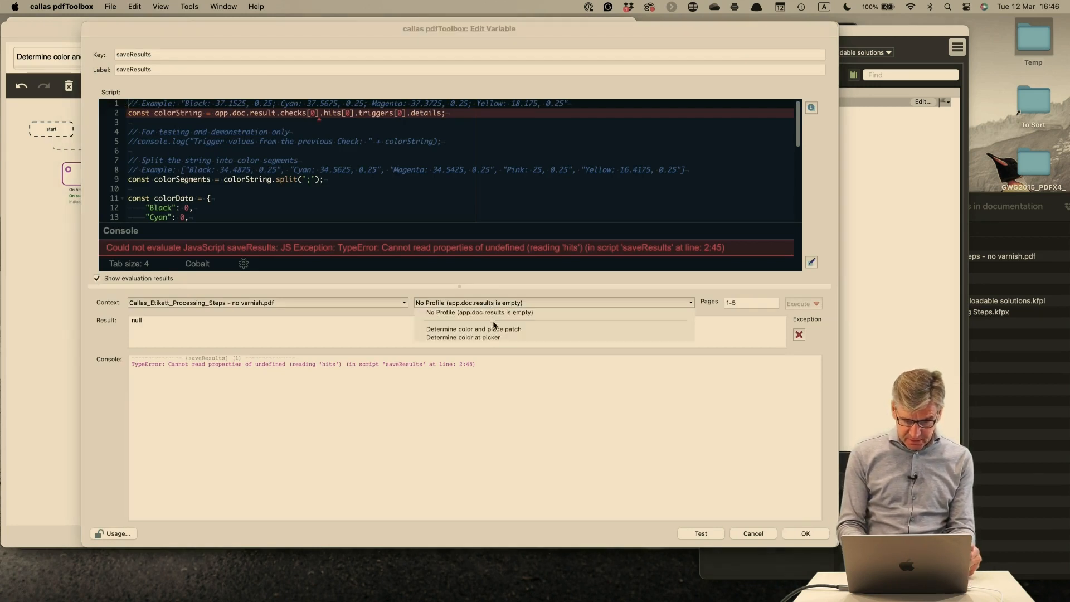
{"action": "left_click", "coordinate": [496, 329]}
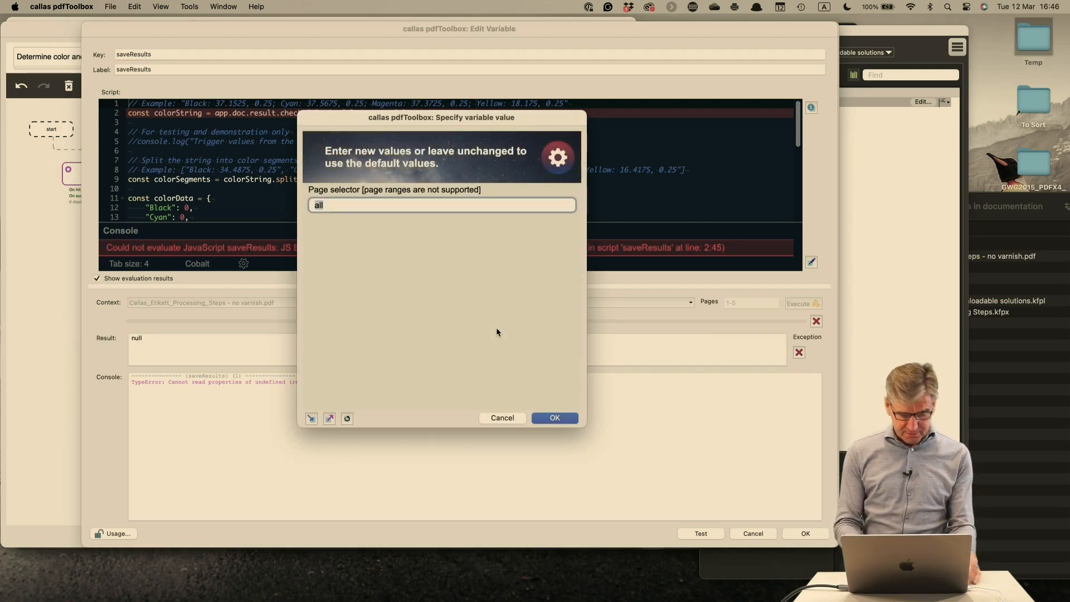
{"action": "type", "text": "1"}
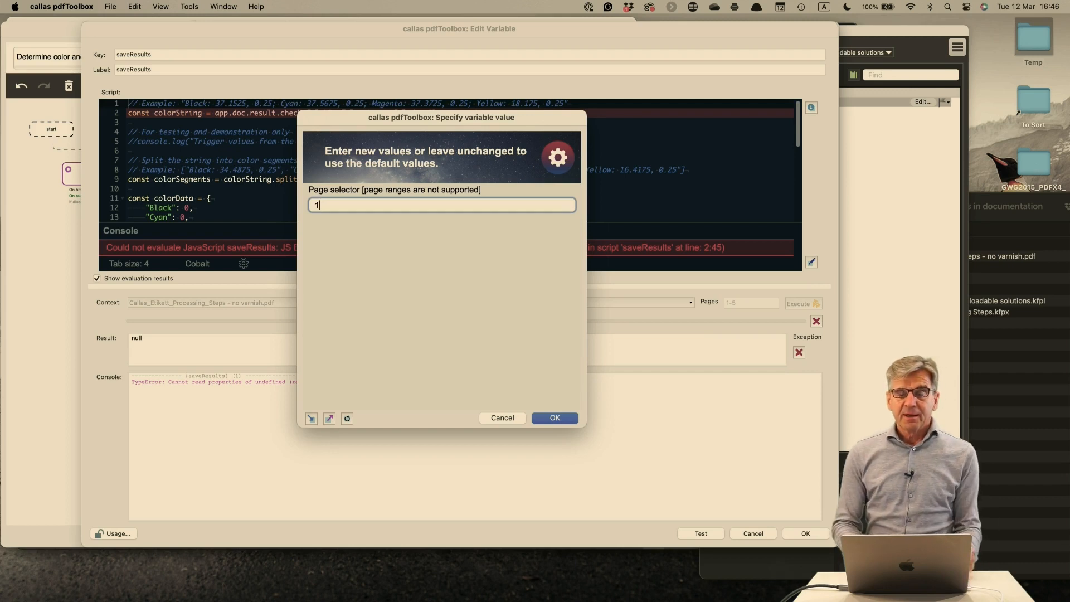
{"action": "left_click", "coordinate": [569, 419]}
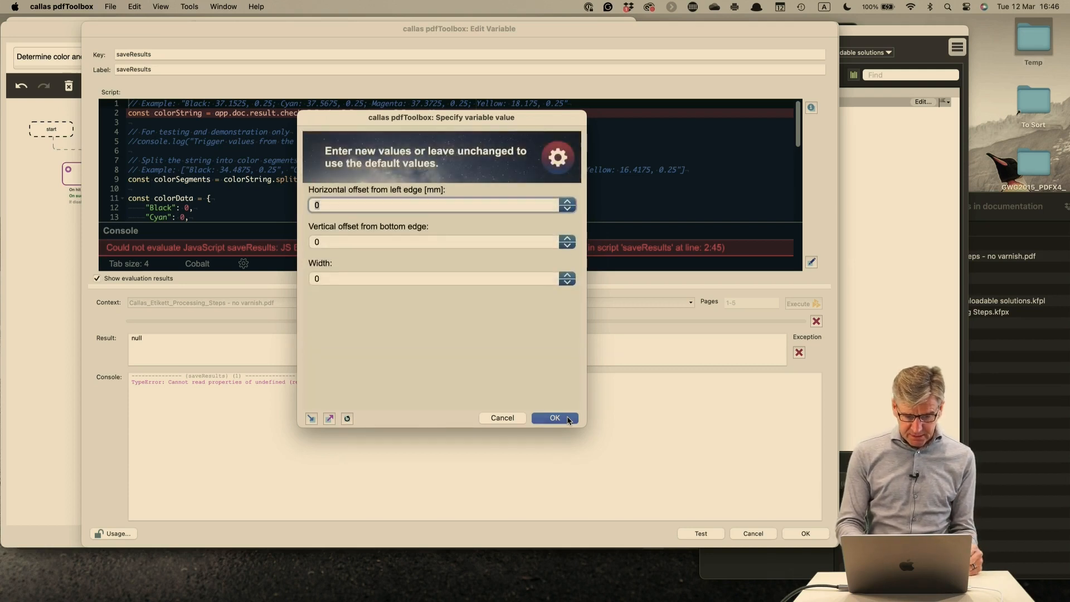
{"action": "left_click", "coordinate": [347, 419]}
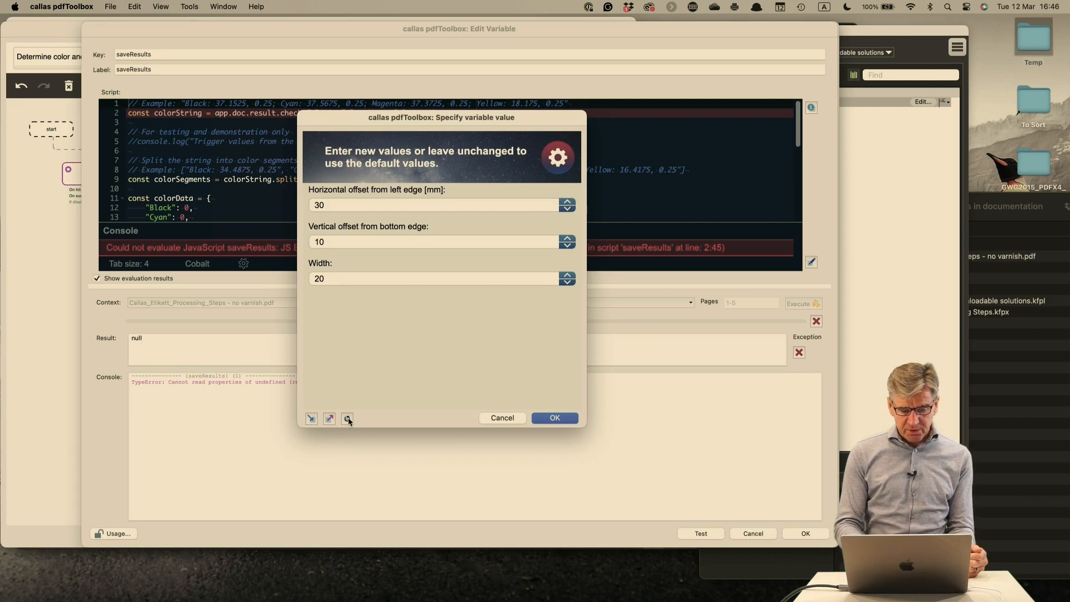
{"action": "left_click", "coordinate": [555, 418]}
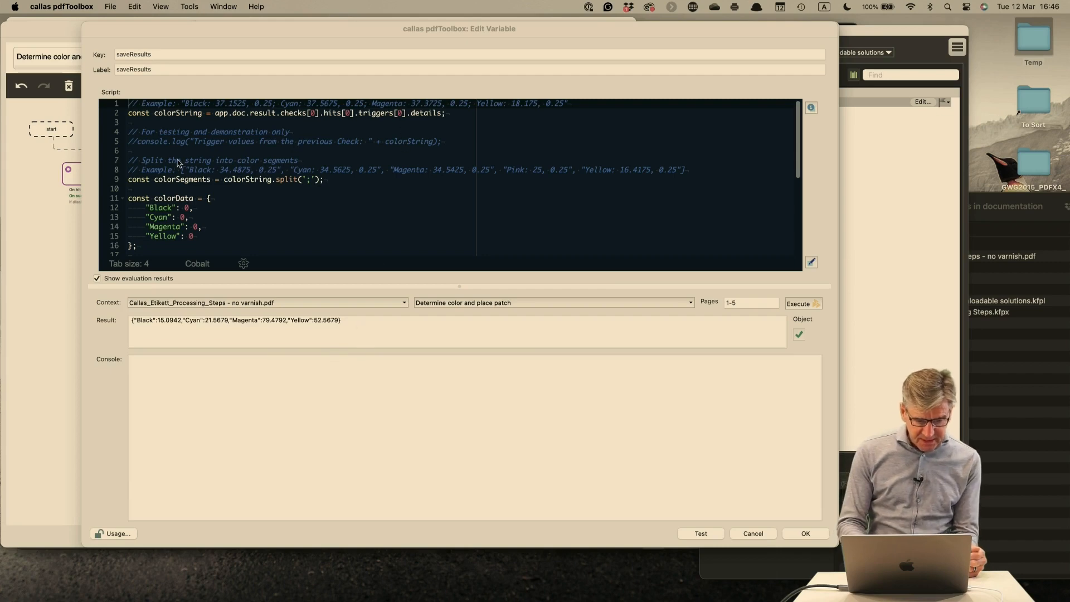
Uncomment the console.log line in the saveResults script that prints the trigger values from the previous Check
{"action": "left_click", "coordinate": [218, 322]}
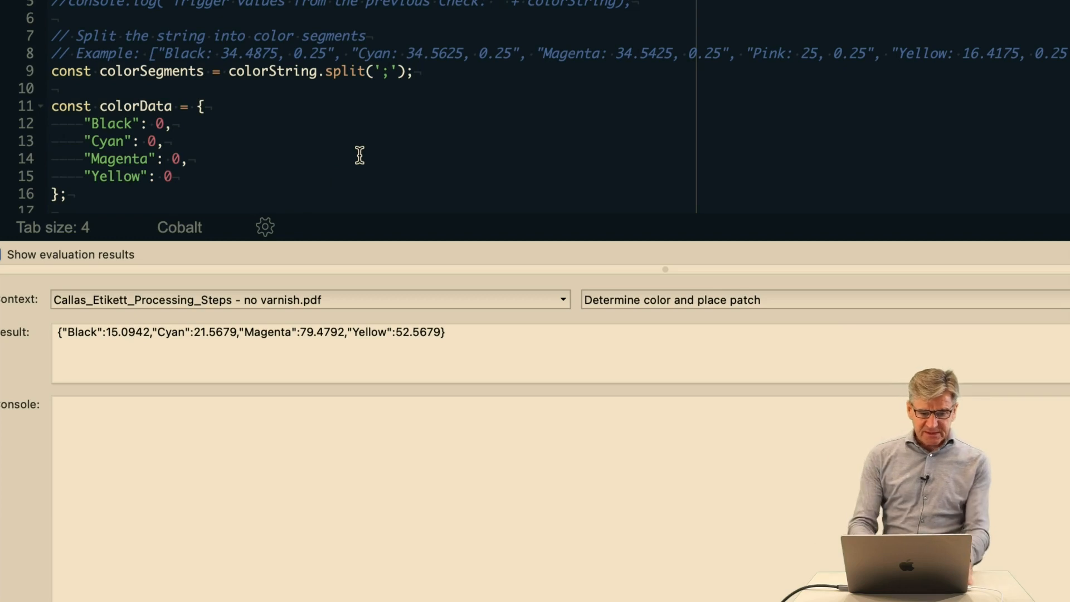
{"action": "scroll", "coordinate": [273, 85], "scroll_direction": "down", "scroll_amount": 2}
{"action": "scroll", "coordinate": [275, 86], "scroll_direction": "up", "scroll_amount": 3}
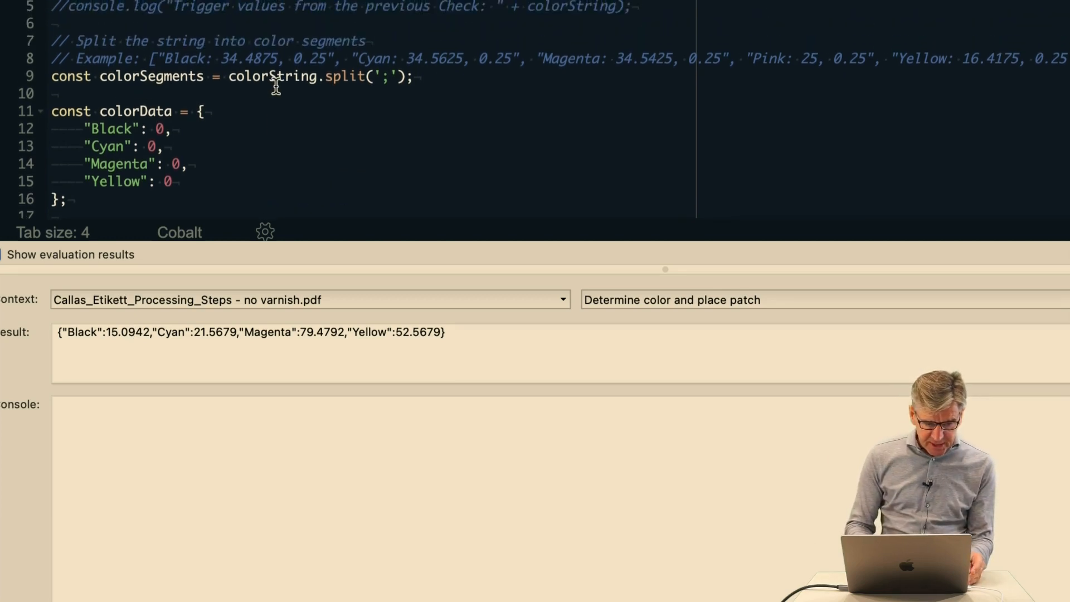
{"action": "scroll", "coordinate": [275, 85], "scroll_direction": "down", "scroll_amount": 1}
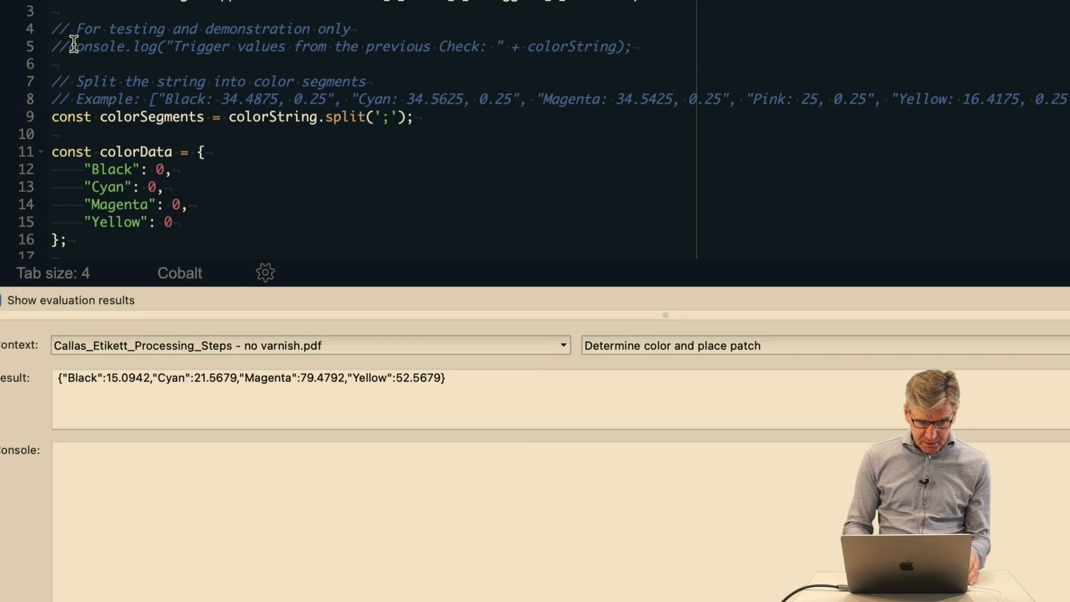
{"action": "left_click", "coordinate": [73, 44]}
{"action": "key", "text": "Left"}
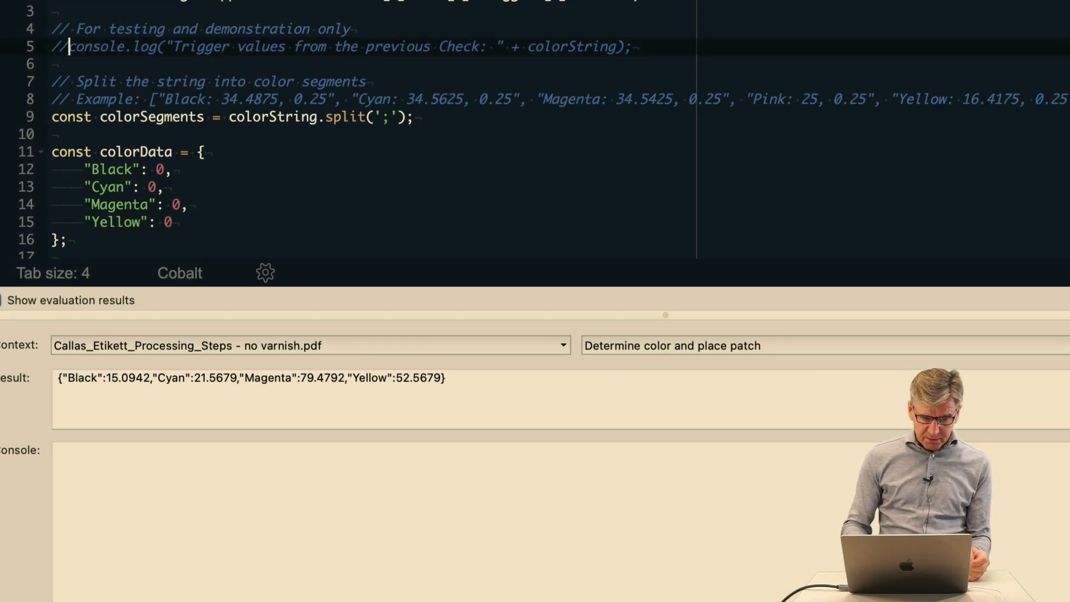
{"action": "key", "text": "BackSpace"}
{"action": "key", "text": "BackSpace"}
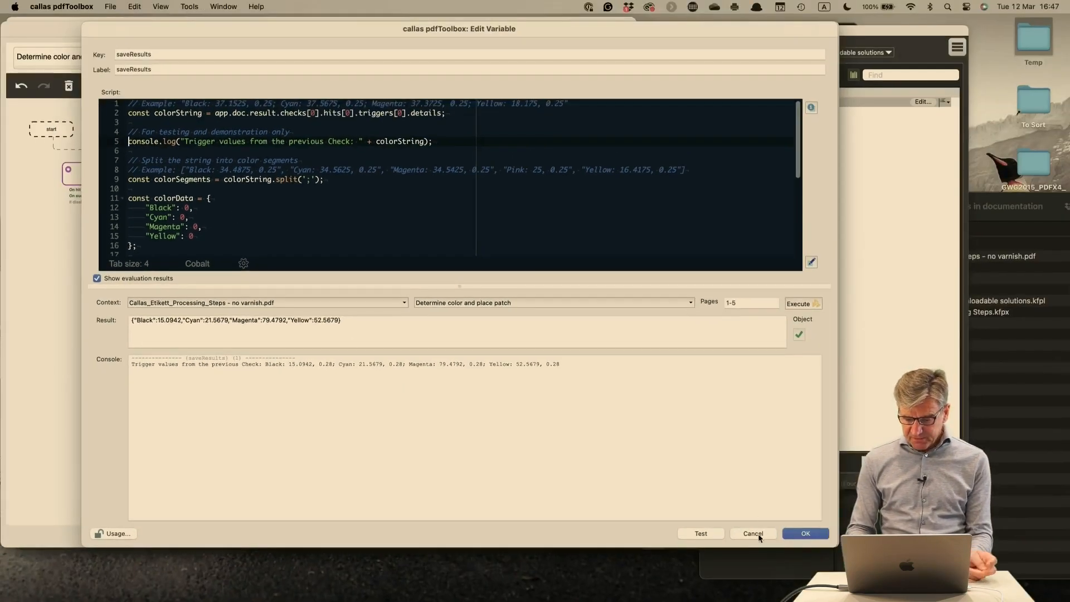
Close the variable editor and the process plan editor, discarding all changes
{"action": "left_click", "coordinate": [758, 533]}
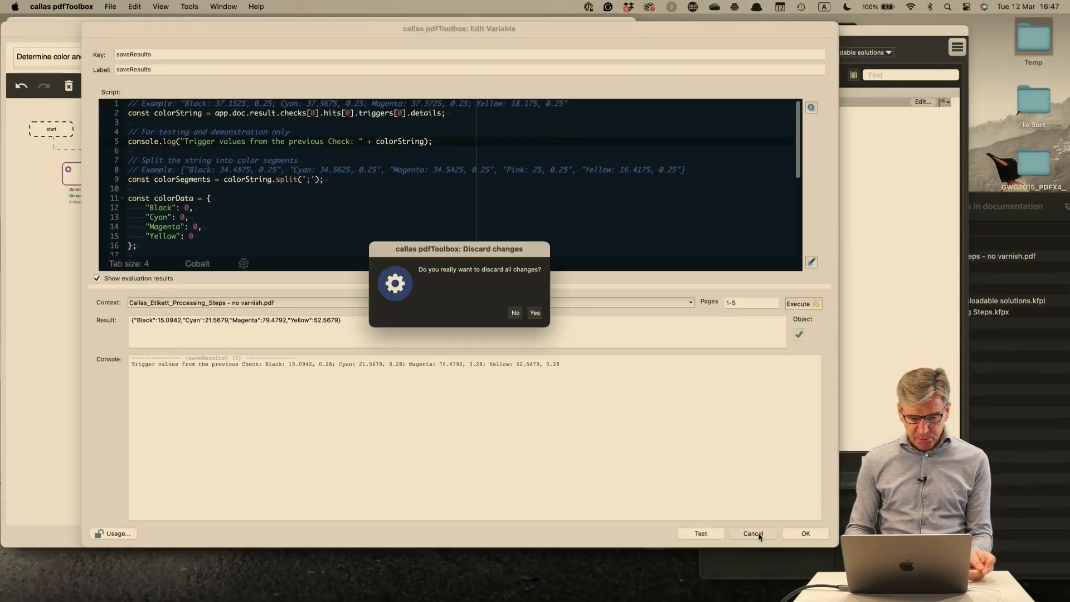
{"action": "left_click", "coordinate": [535, 314]}
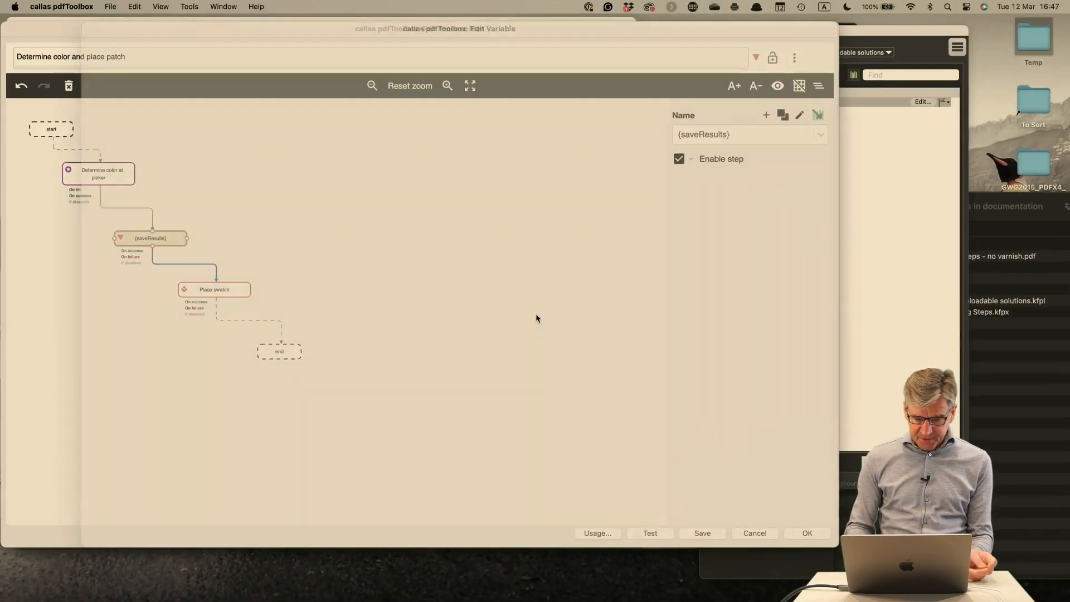
{"action": "left_click", "coordinate": [756, 533]}
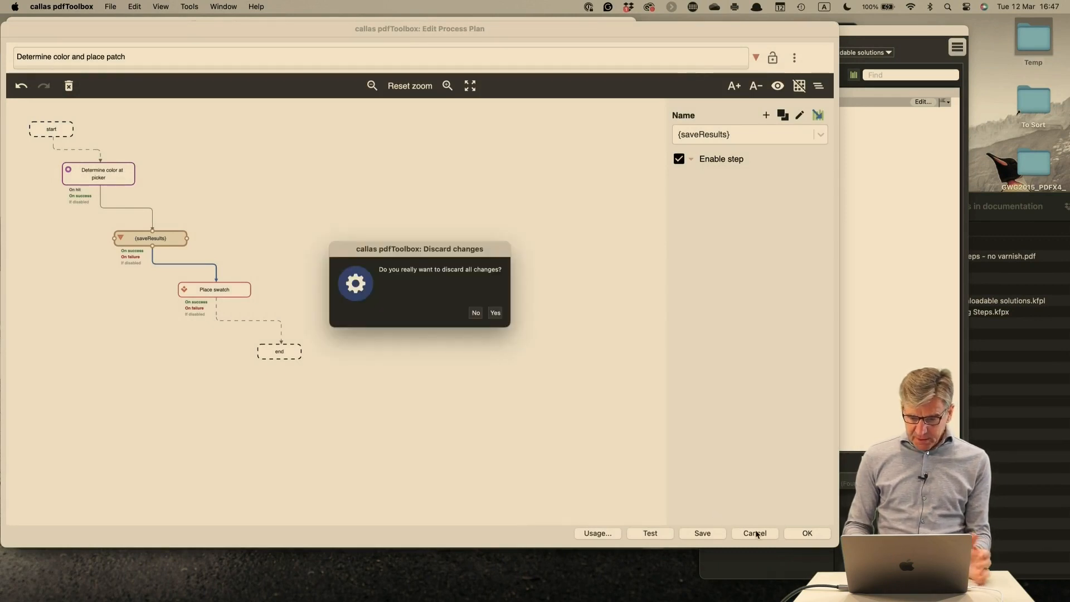
{"action": "left_click", "coordinate": [496, 313]}
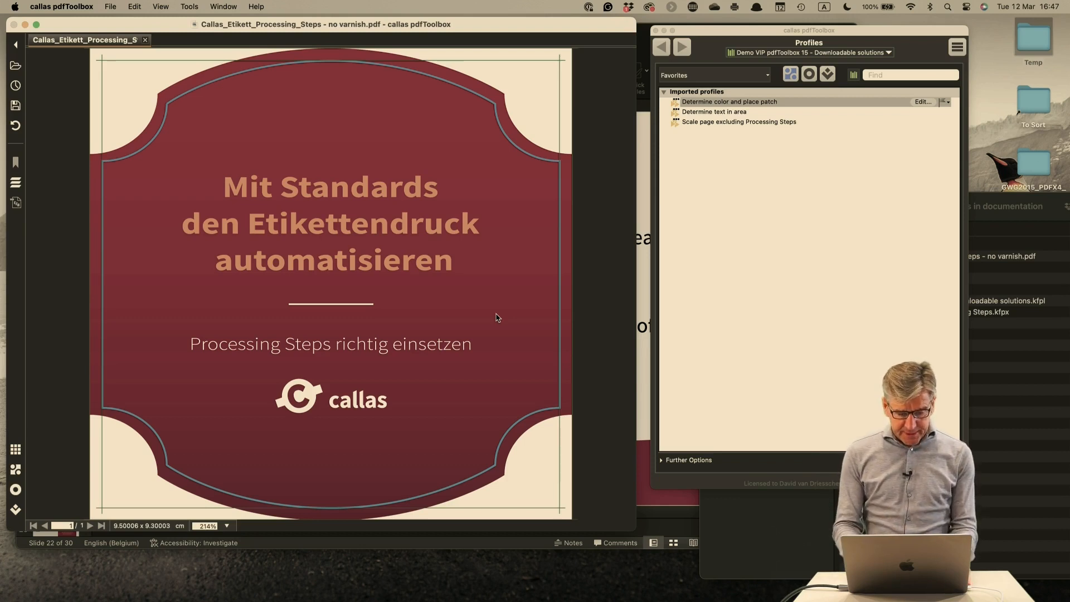
Switch to PowerPoint and show slide 24, "2. Determine text in area"
{"action": "key", "text": "super+Tab"}
{"action": "key", "text": "super+Tab"}
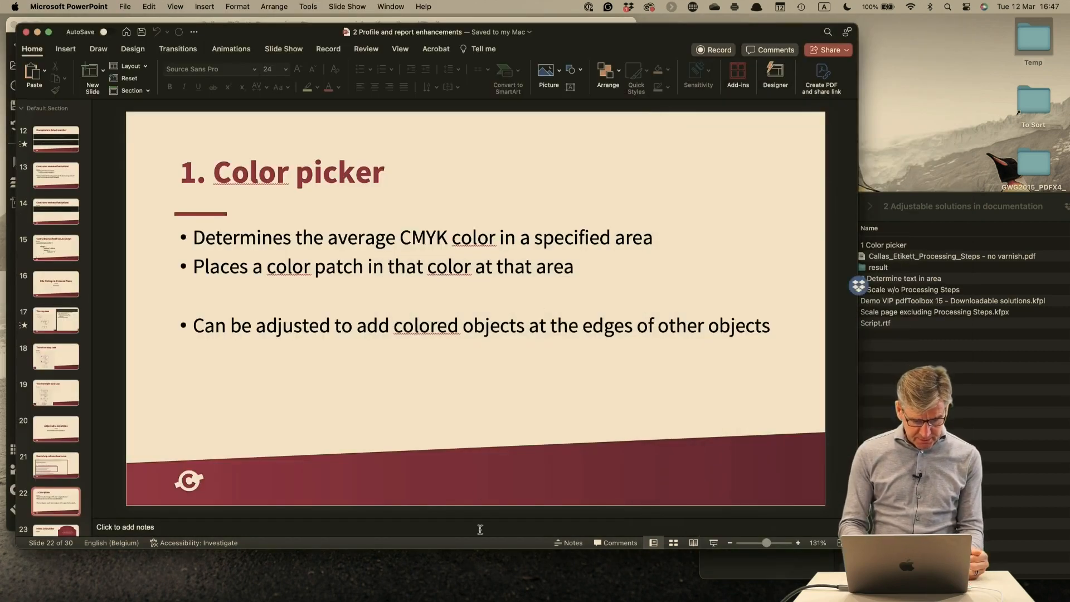
{"action": "scroll", "coordinate": [73, 444], "scroll_direction": "up", "scroll_amount": 2}
{"action": "scroll", "coordinate": [73, 444], "scroll_direction": "down", "scroll_amount": 10}
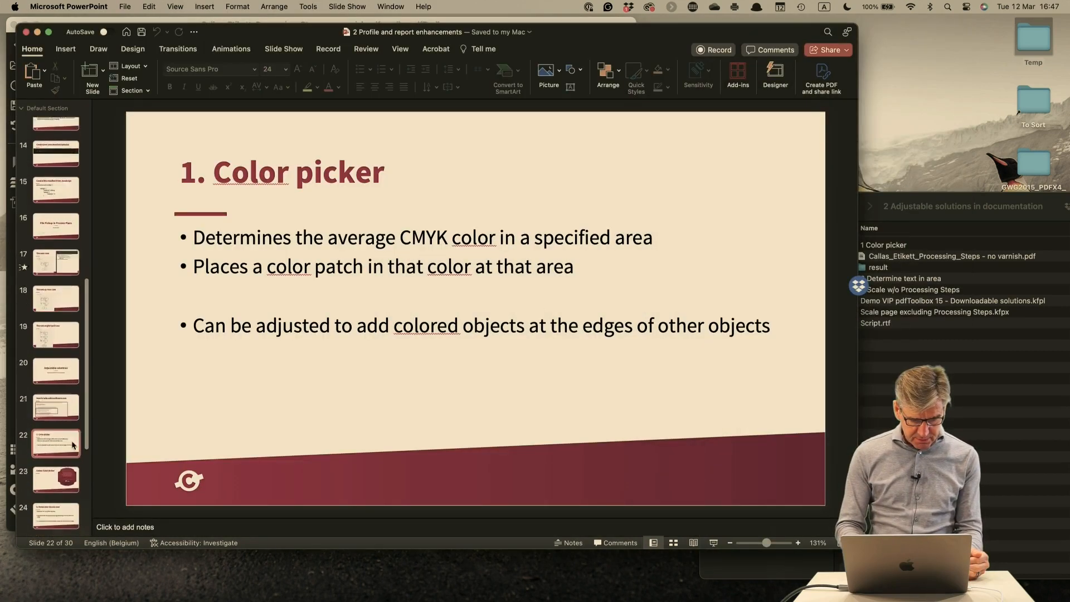
{"action": "left_click", "coordinate": [60, 272]}
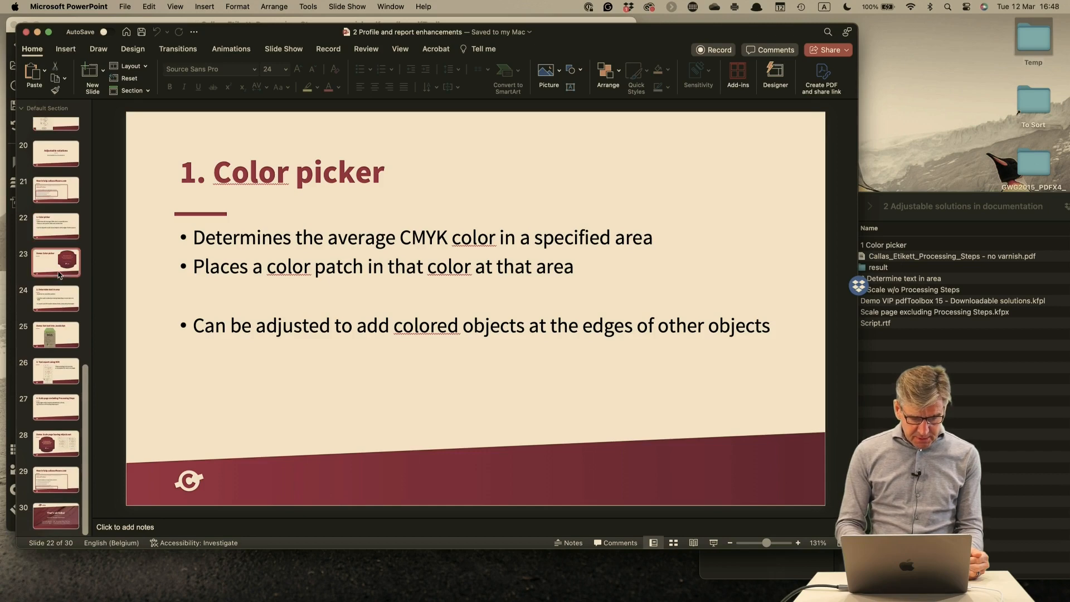
{"action": "left_click", "coordinate": [64, 298]}
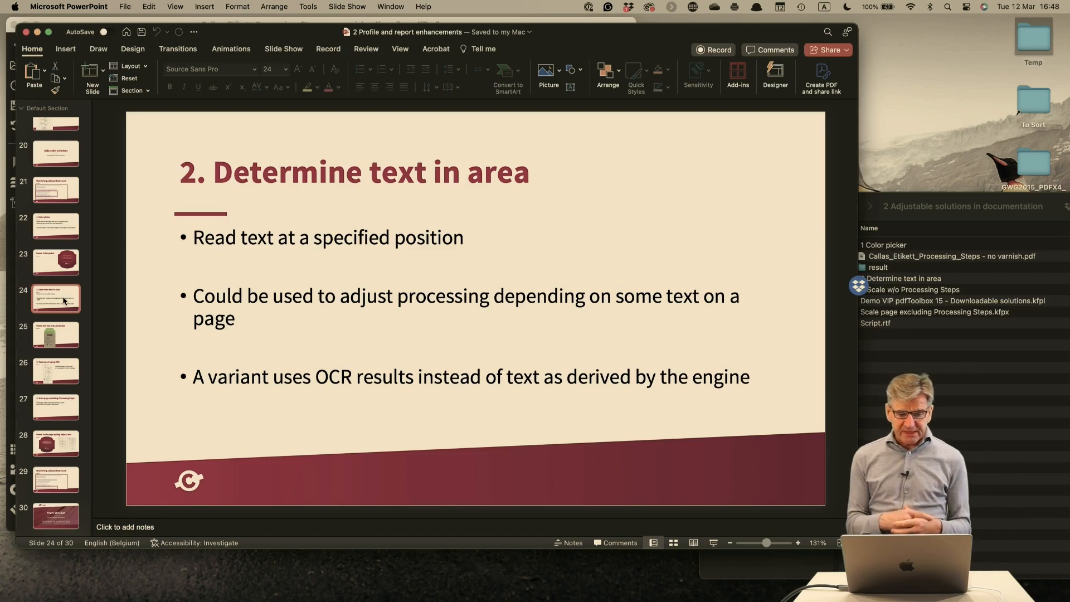
In Finder, collapse "1 Color picker", expand "2 Determine text in area" and open "Travel V1.0.1 - 10 pages badge front.pdf" in pdfToolbox
{"action": "key", "text": "super+Tab"}
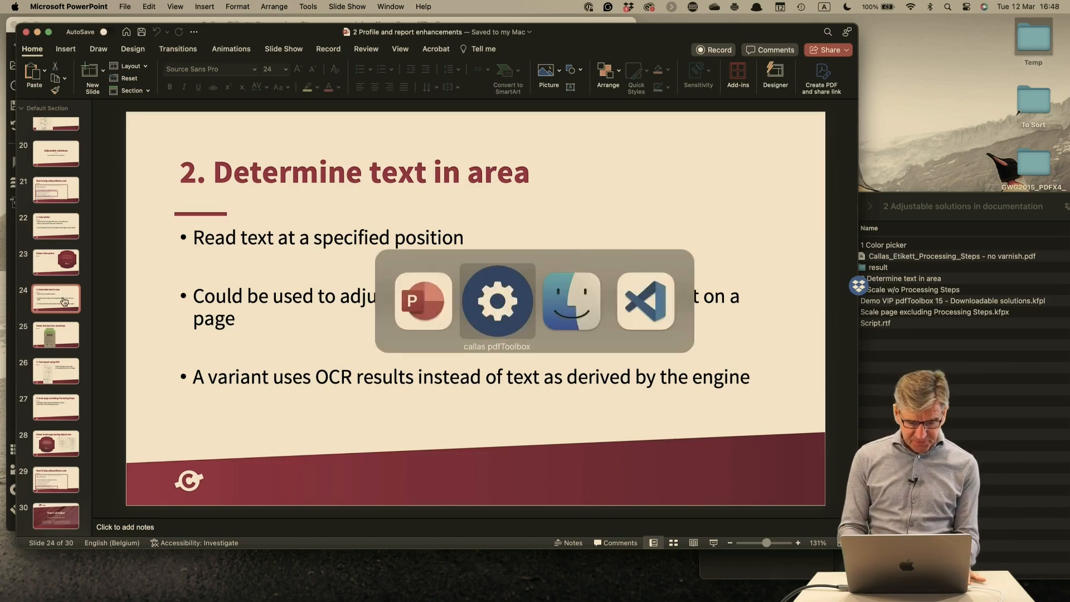
{"action": "key", "text": "super+Tab"}
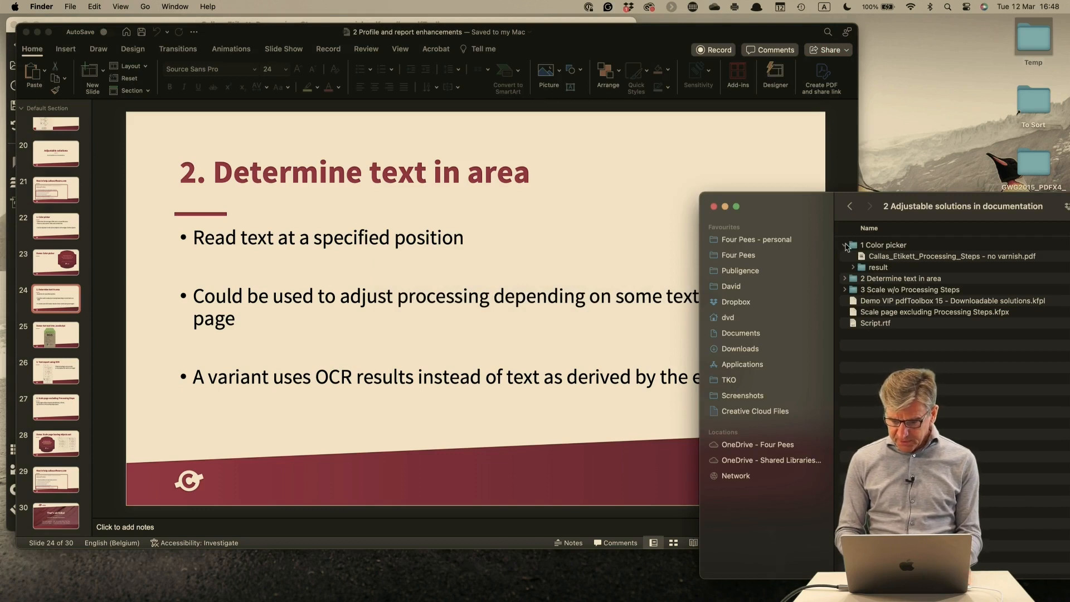
{"action": "left_click", "coordinate": [846, 246]}
{"action": "left_click", "coordinate": [845, 257]}
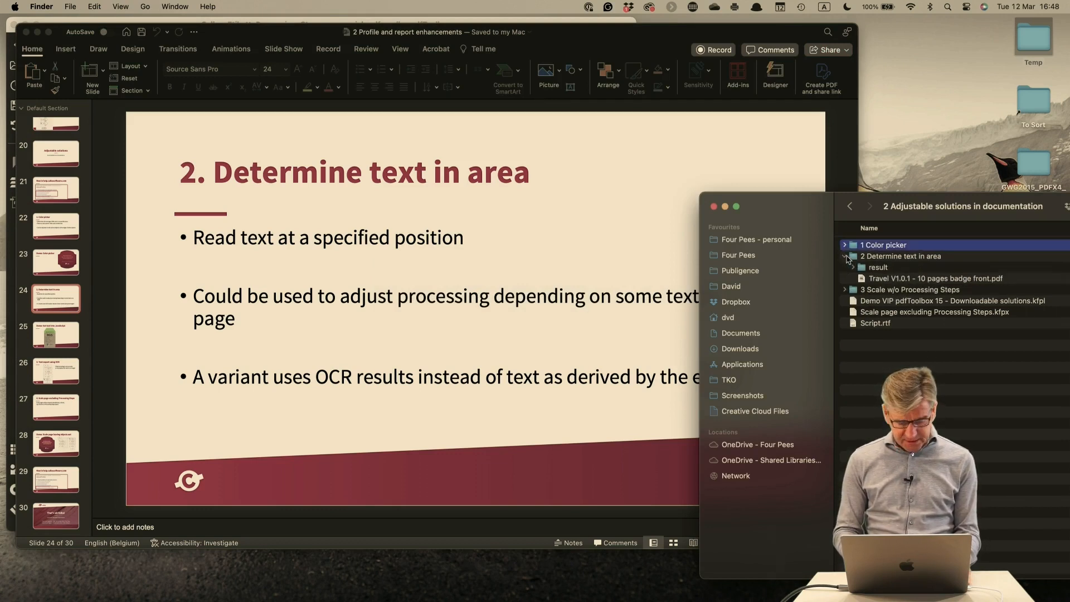
{"action": "key", "text": "super+Tab"}
{"action": "key", "text": "super+Tab"}
{"action": "left_click", "coordinate": [999, 360]}
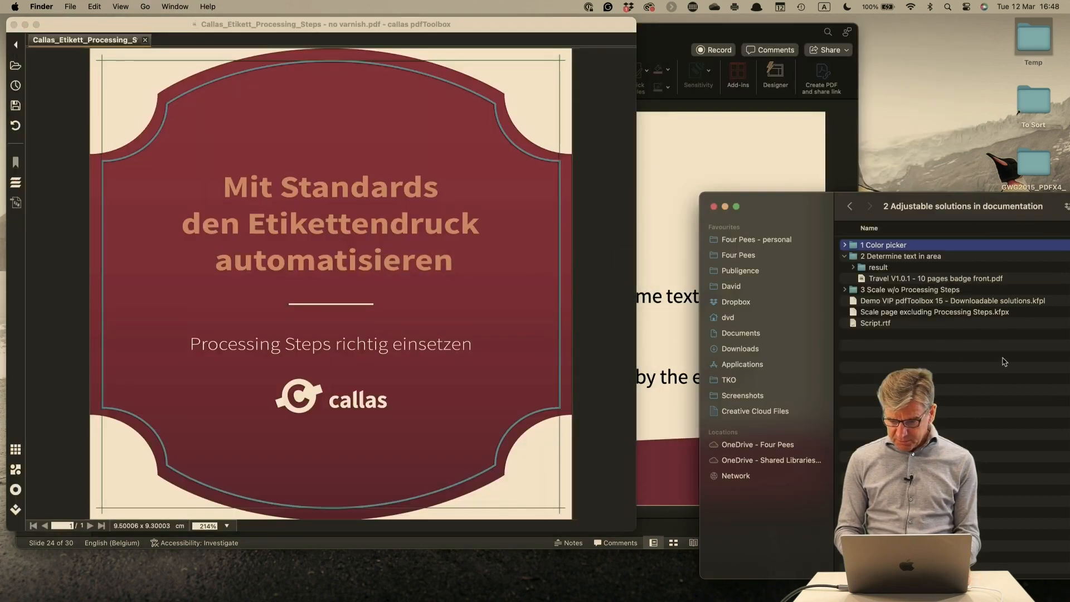
{"action": "left_click_drag", "start_coordinate": [893, 279], "coordinate": [474, 237]}
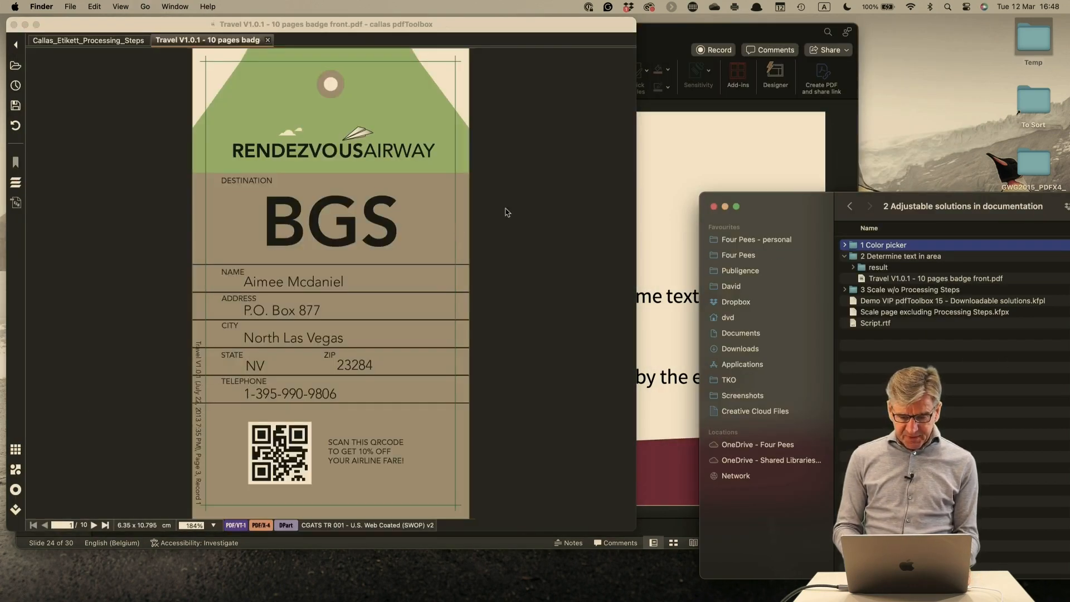
{"action": "left_click", "coordinate": [532, 196]}
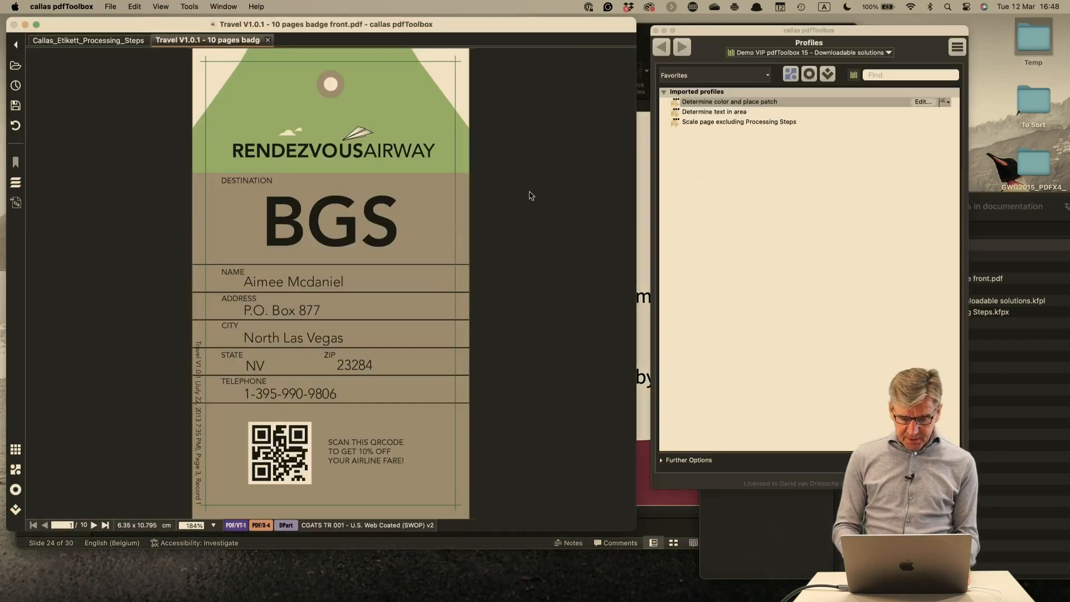
Test "Determine text in area" on page 1 with horizontal offset 15, vertical offset 50, width 30 and height 8, then close the results
{"action": "left_click", "coordinate": [717, 112]}
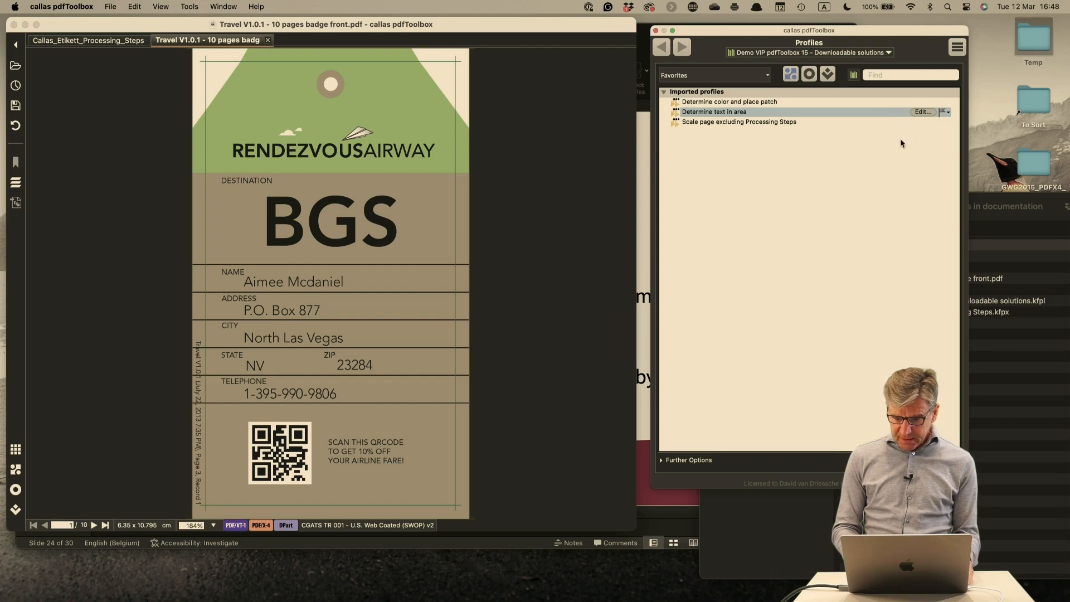
{"action": "left_click", "coordinate": [920, 112]}
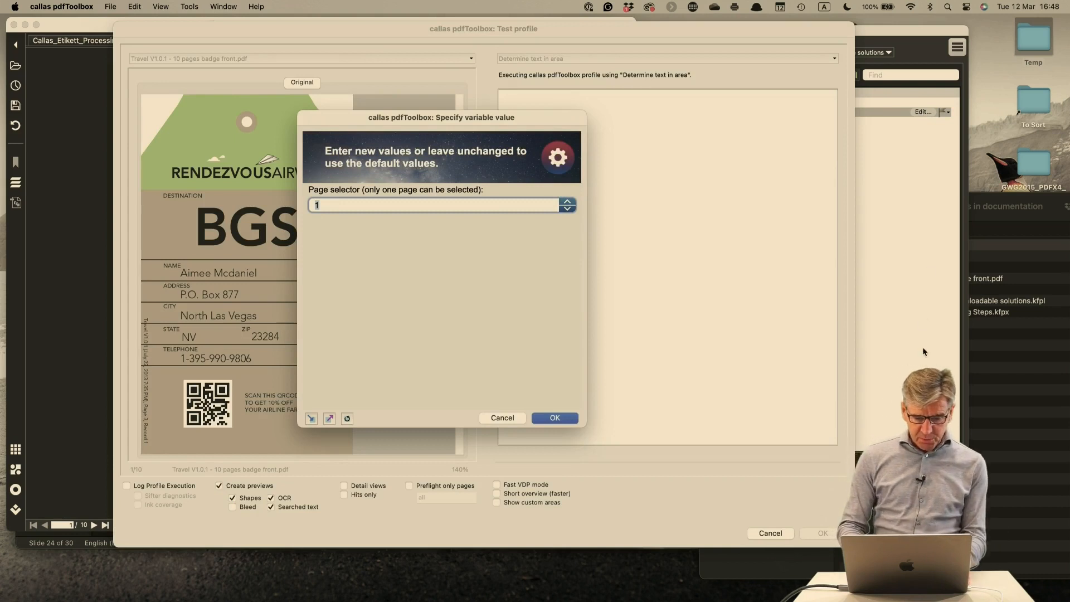
{"action": "left_click_drag", "start_coordinate": [505, 123], "coordinate": [645, 118]}
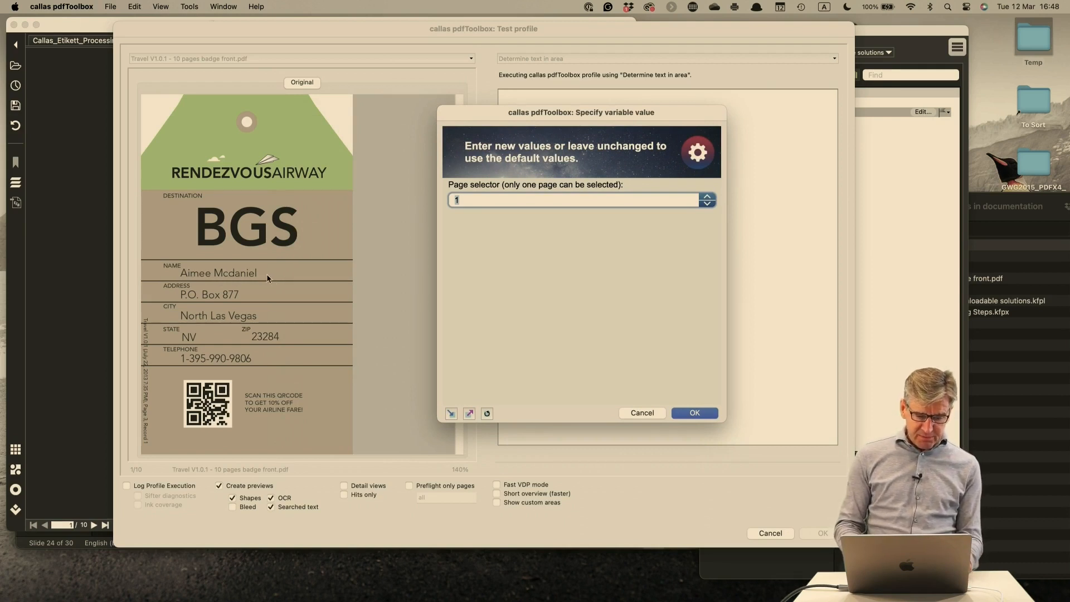
{"action": "left_click", "coordinate": [691, 412]}
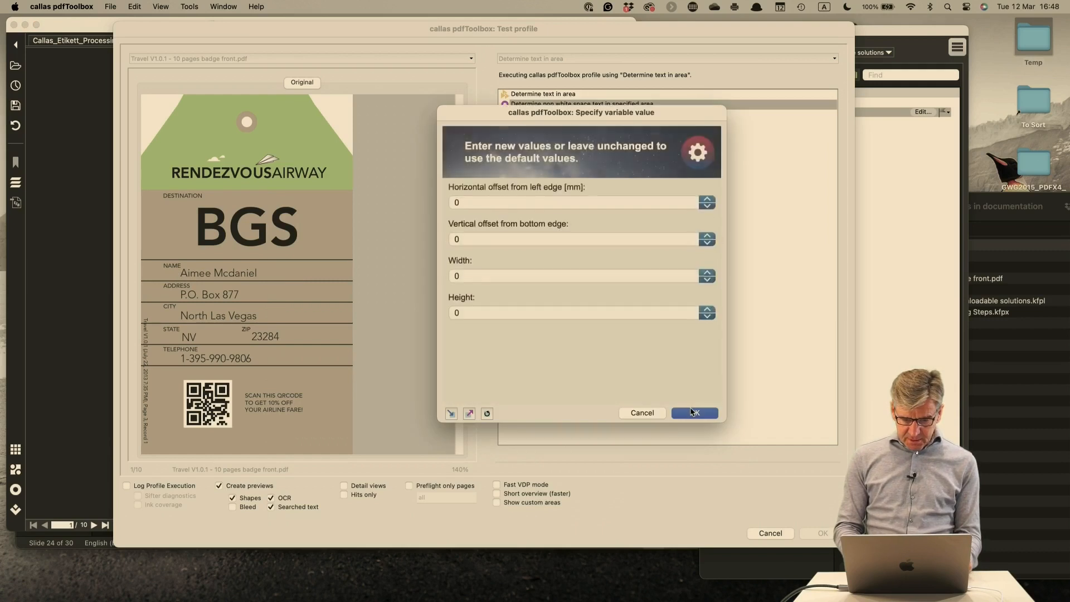
{"action": "left_click", "coordinate": [488, 415]}
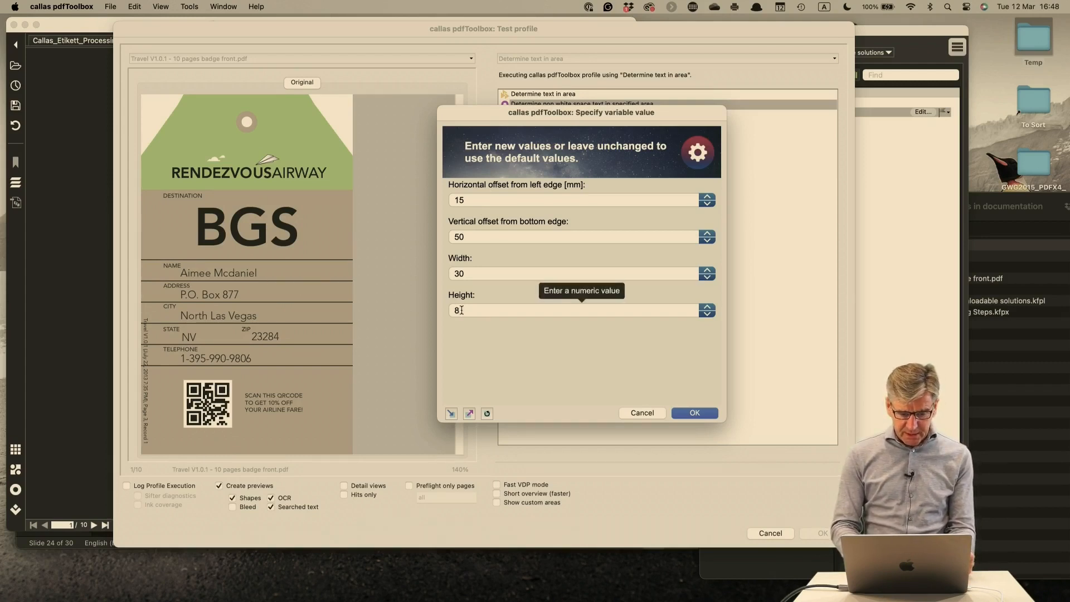
{"action": "left_click", "coordinate": [685, 413]}
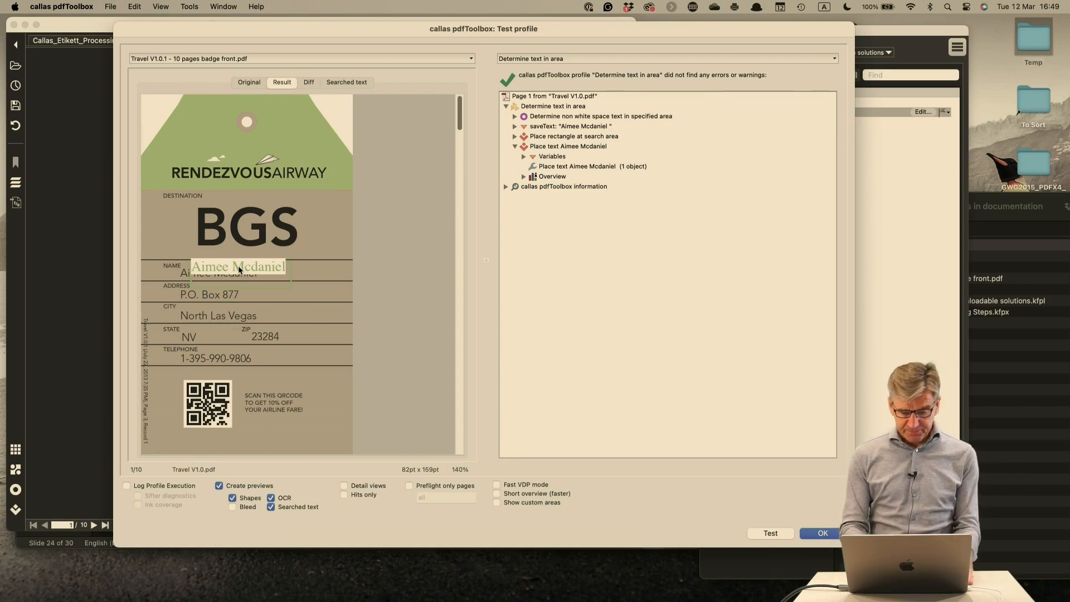
{"action": "left_click", "coordinate": [828, 533]}
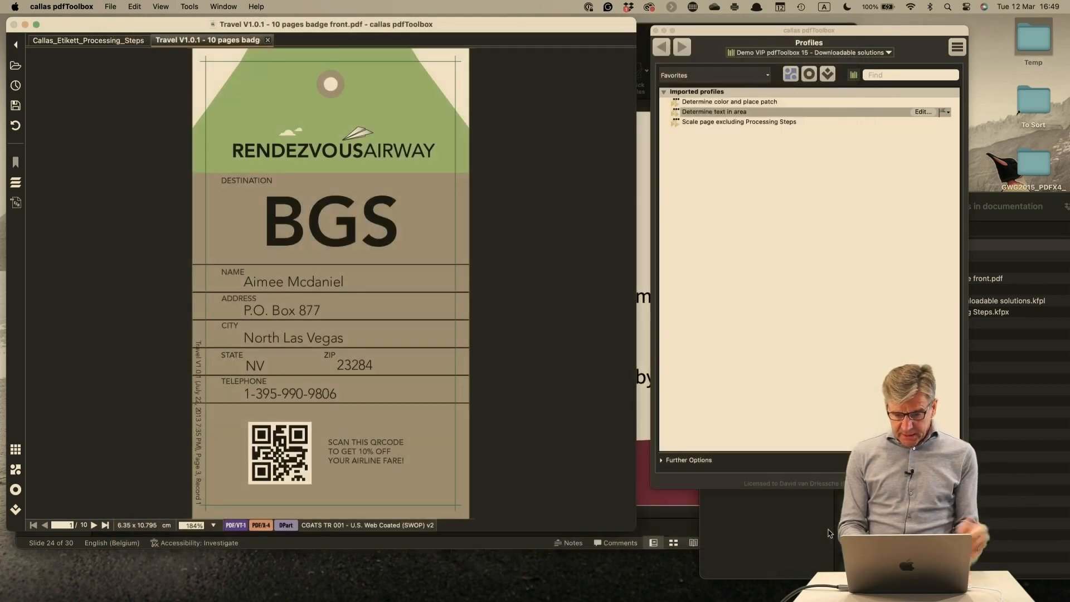
Open the "Determine text in area" process plan, review its check, saveText variable and two placement fixups, and close it without saving
{"action": "left_click", "coordinate": [921, 112]}
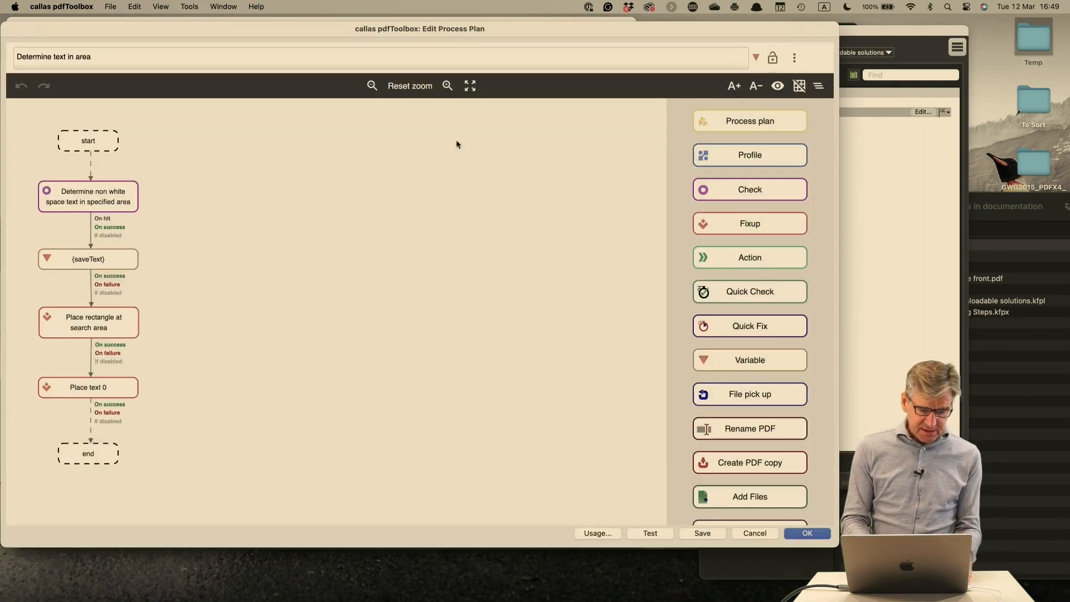
{"action": "left_click", "coordinate": [81, 201]}
{"action": "left_click", "coordinate": [108, 260]}
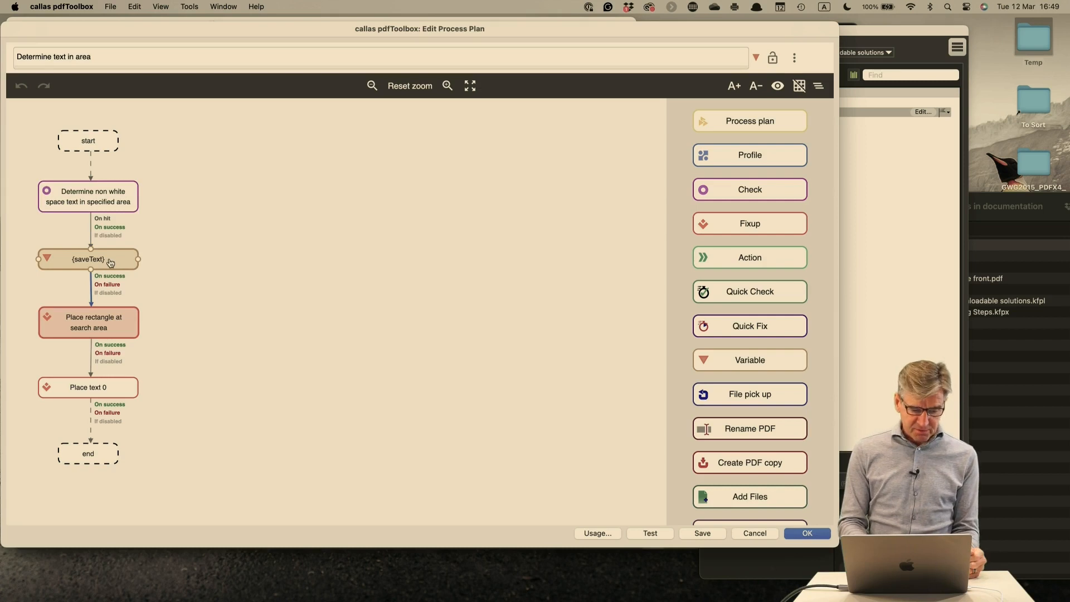
{"action": "left_click", "coordinate": [111, 326]}
{"action": "left_click", "coordinate": [119, 385]}
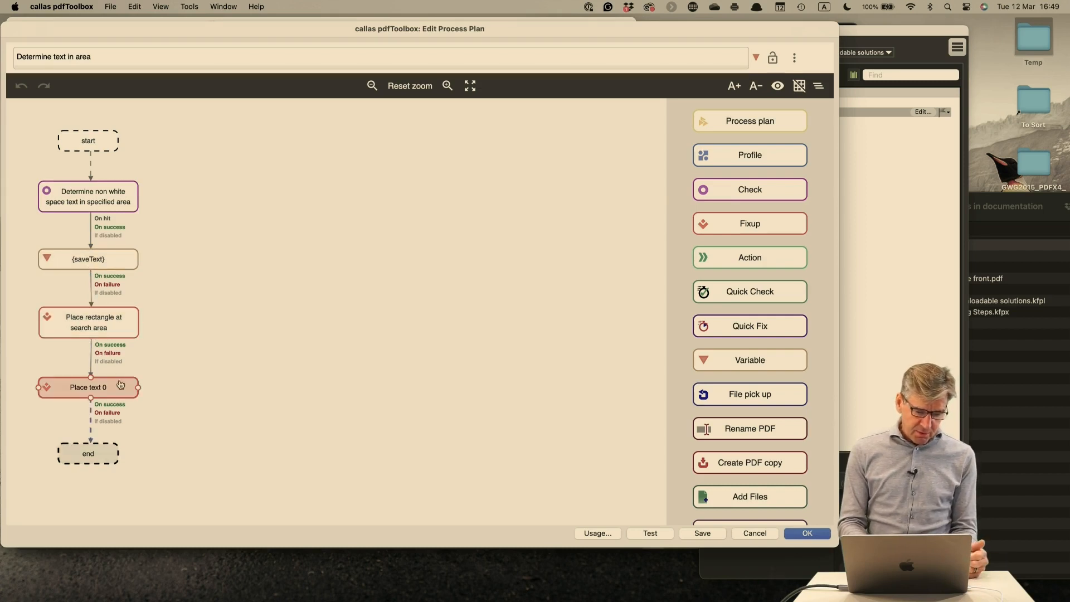
{"action": "left_click", "coordinate": [112, 332]}
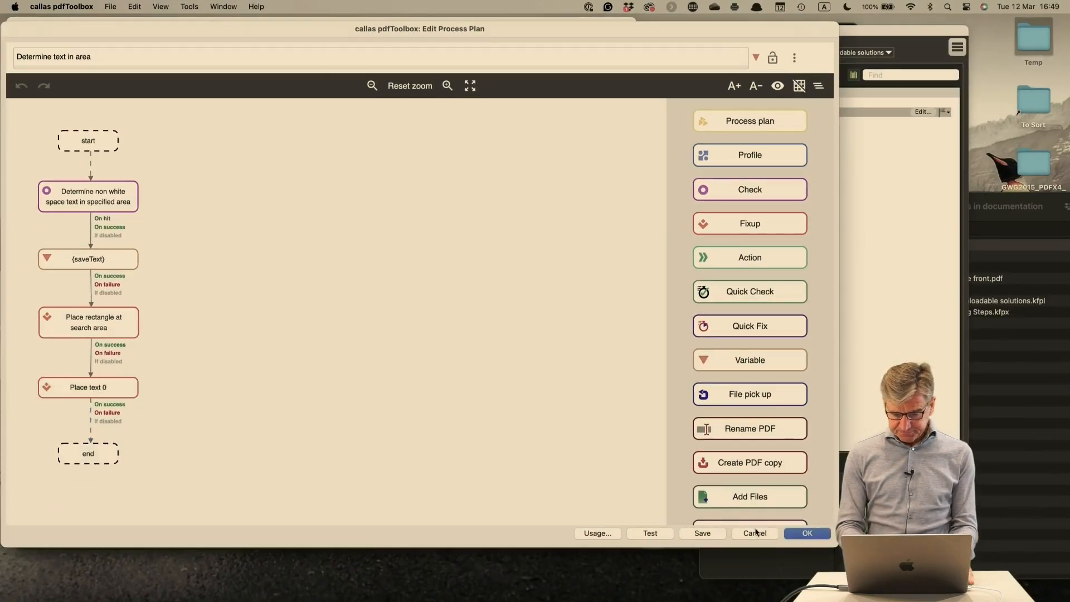
{"action": "left_click", "coordinate": [756, 532]}
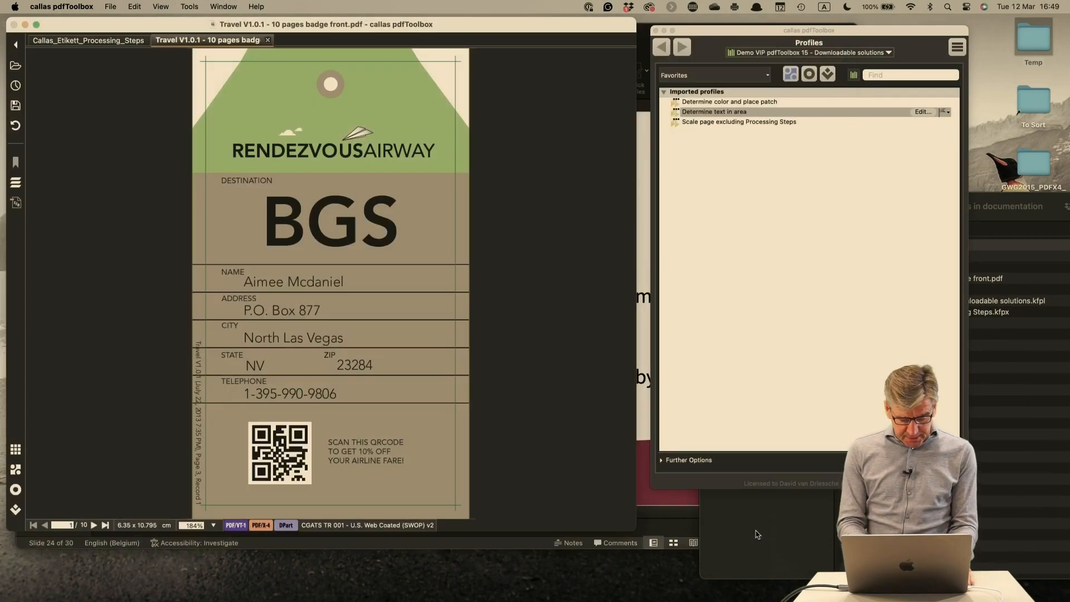
Switch to PowerPoint and advance past the JavaScript demo slide to slide 26, "3. Text export using OCR"
{"action": "key", "text": "super+Tab"}
{"action": "key", "text": "super+Tab"}
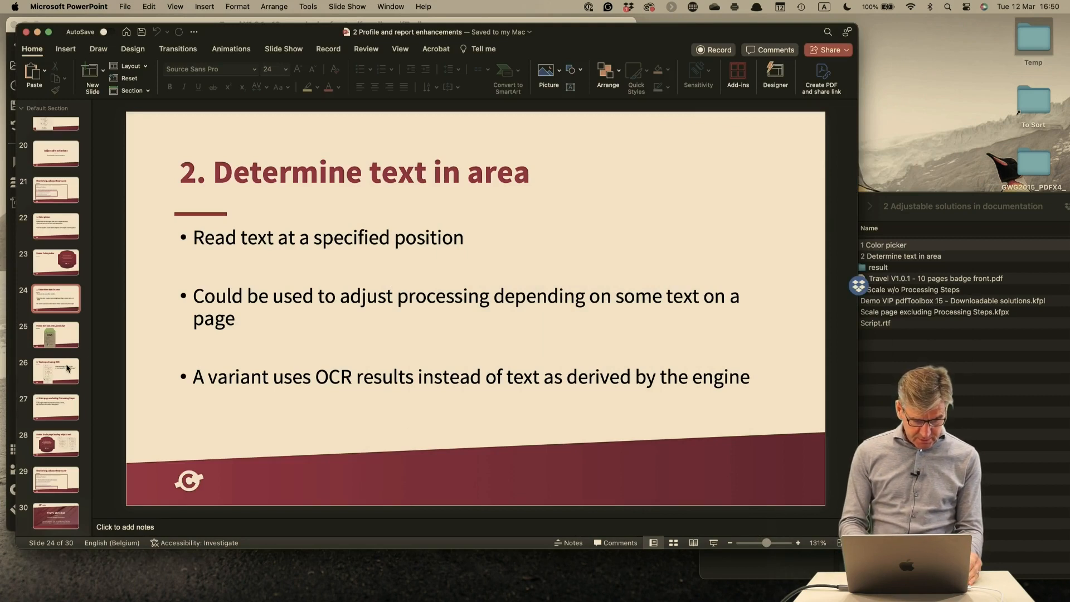
{"action": "left_click", "coordinate": [60, 345]}
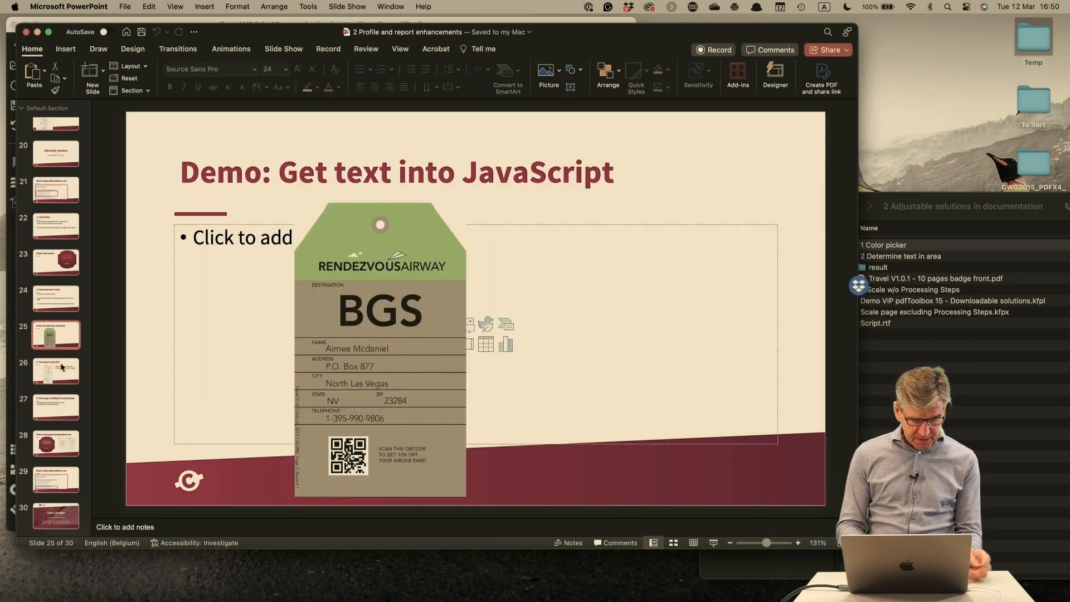
{"action": "left_click", "coordinate": [62, 366]}
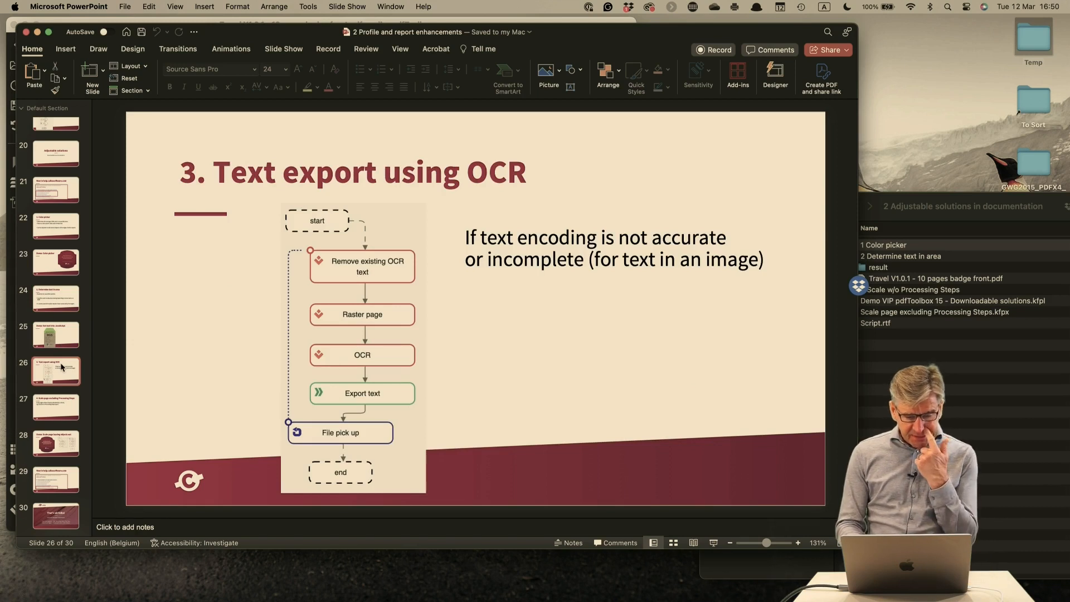